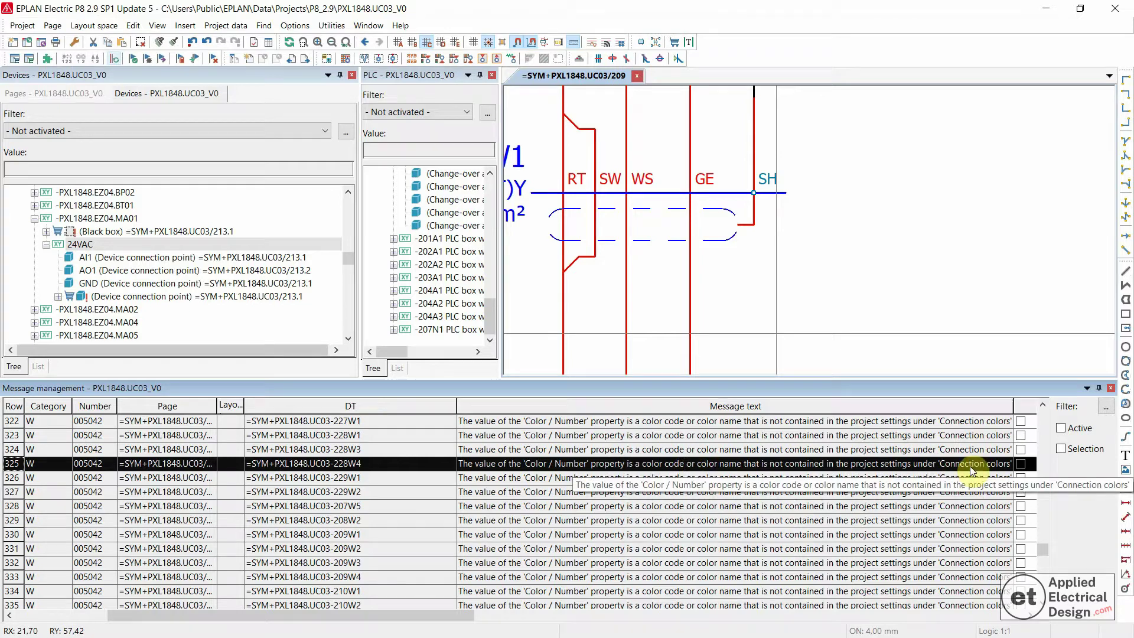
Scroll the message list and jump to Color / Number warnings on pages 221 and 208.
scroll(572, 552, "up", 11)
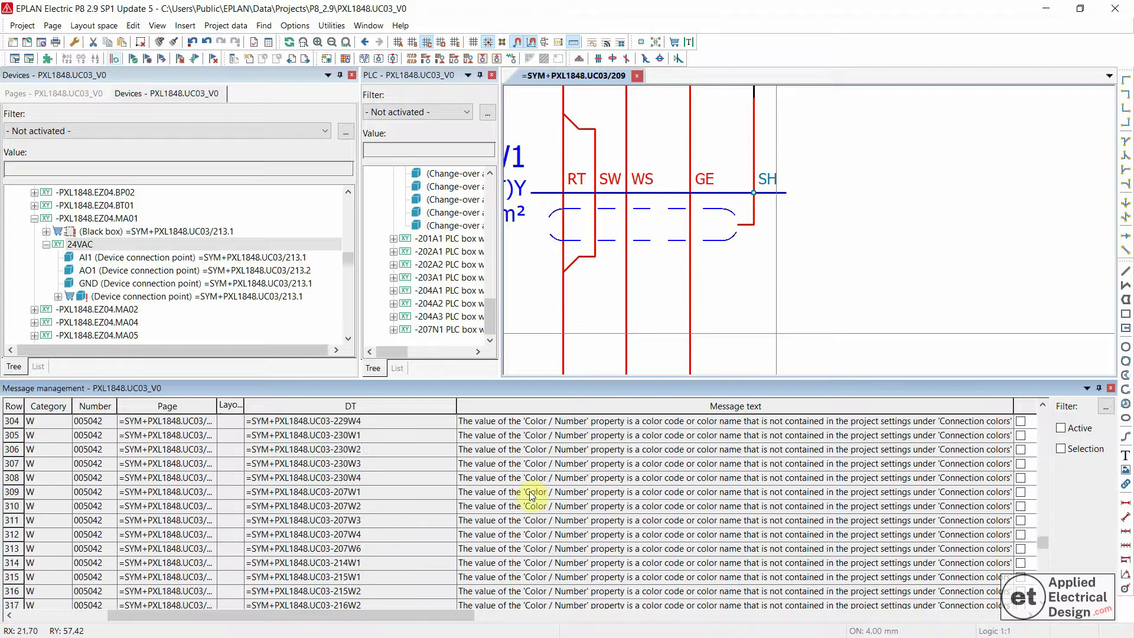
scroll(531, 494, "up", 4)
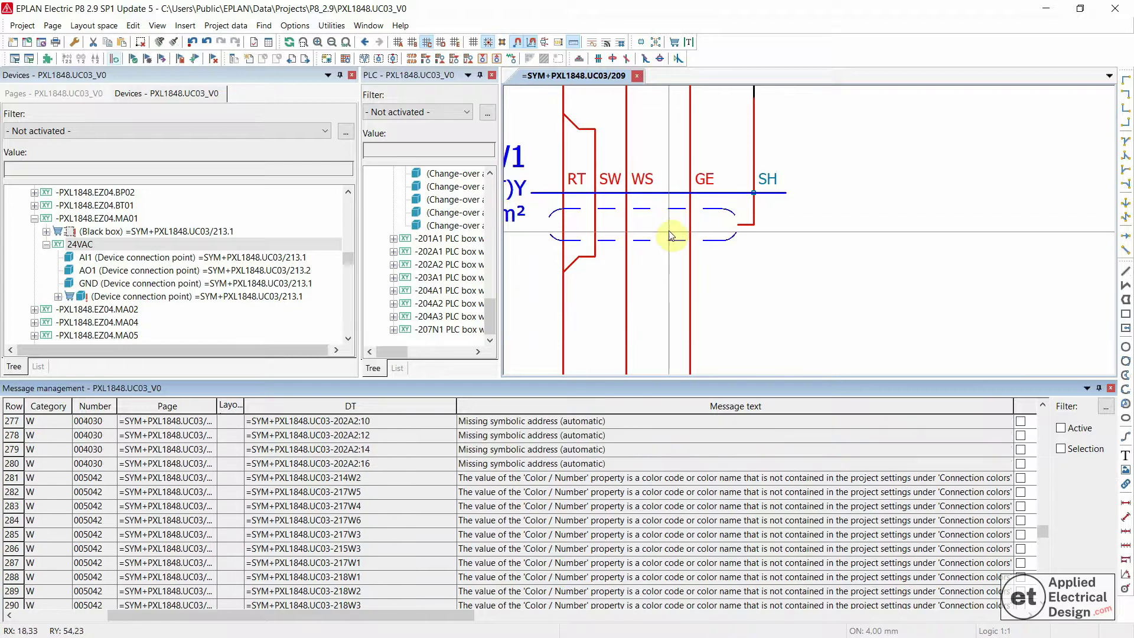
scroll(649, 548, "down", 9)
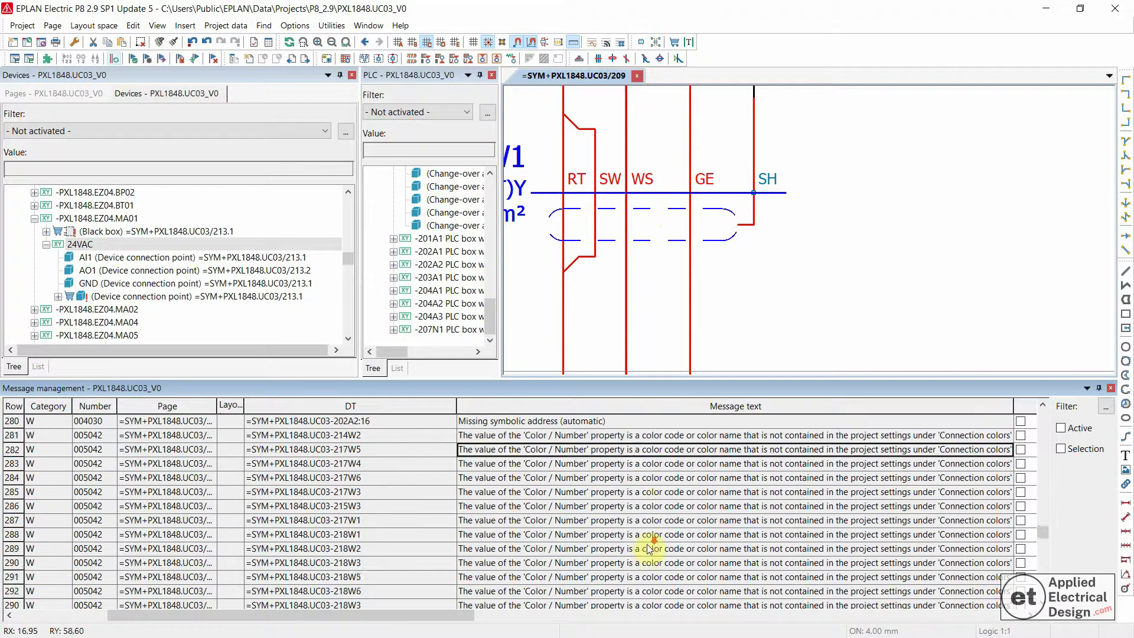
scroll(649, 548, "down", 9)
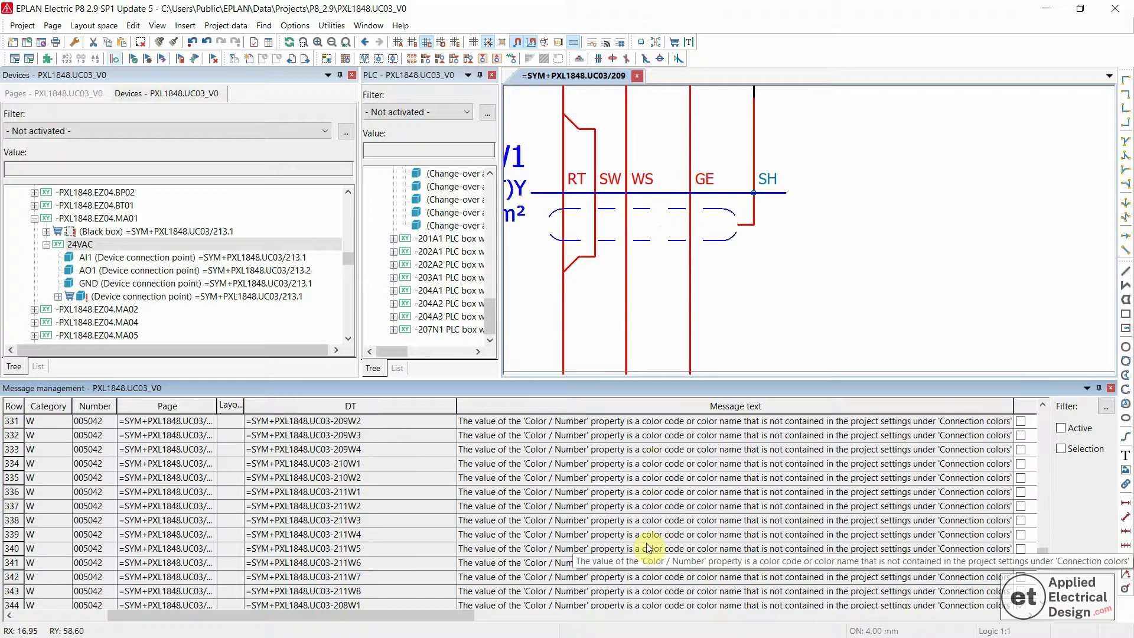
scroll(649, 548, "up", 3)
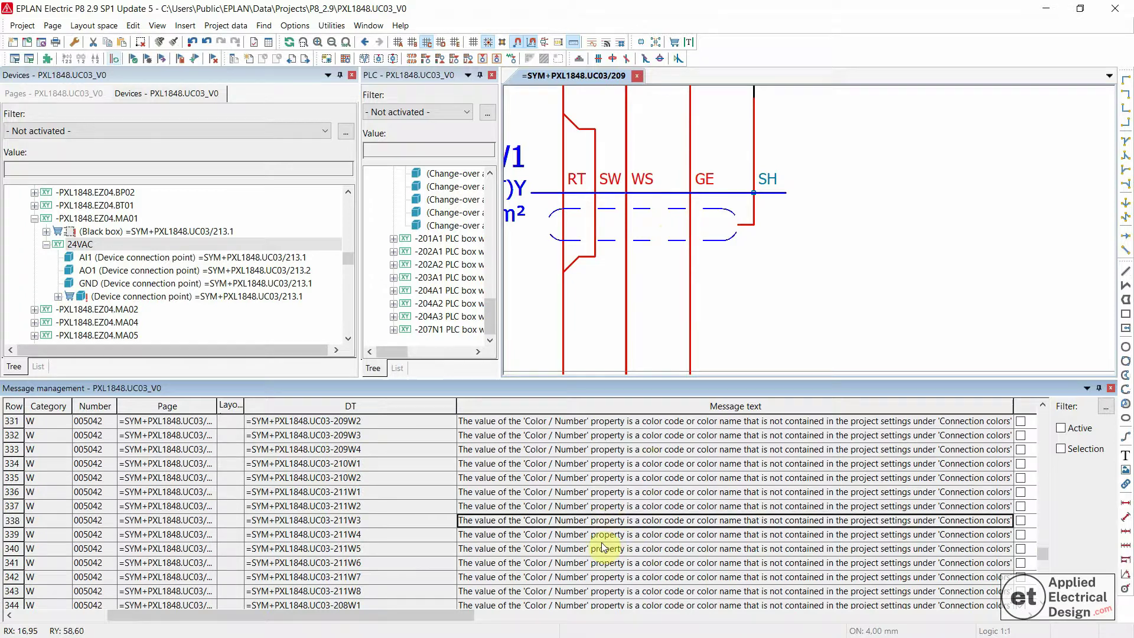
left_click(559, 480)
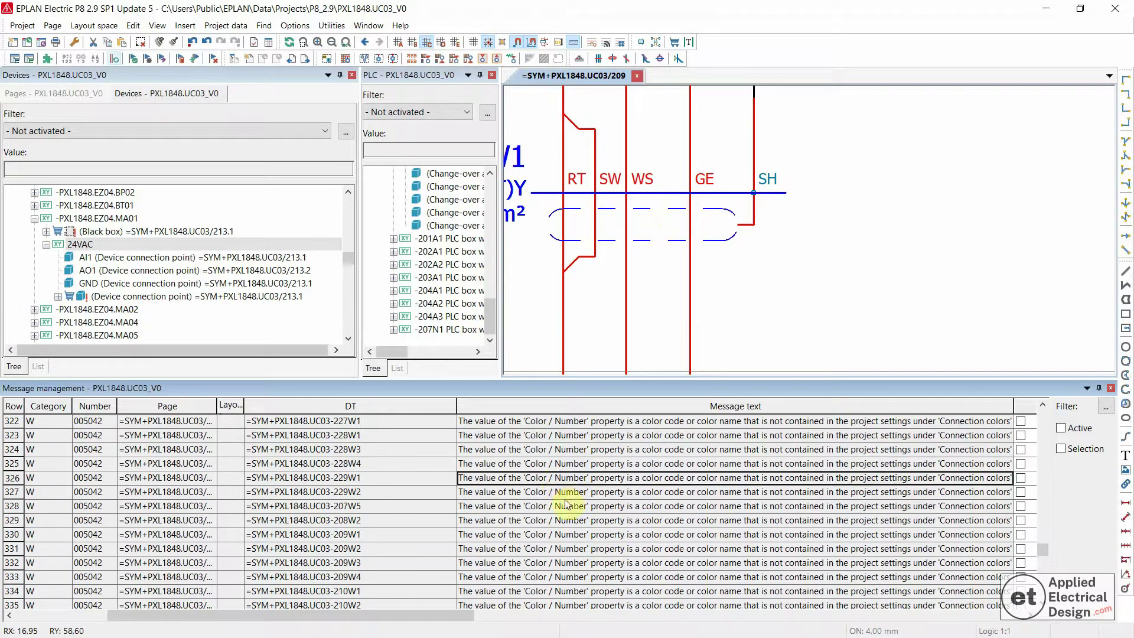
double_click(561, 486)
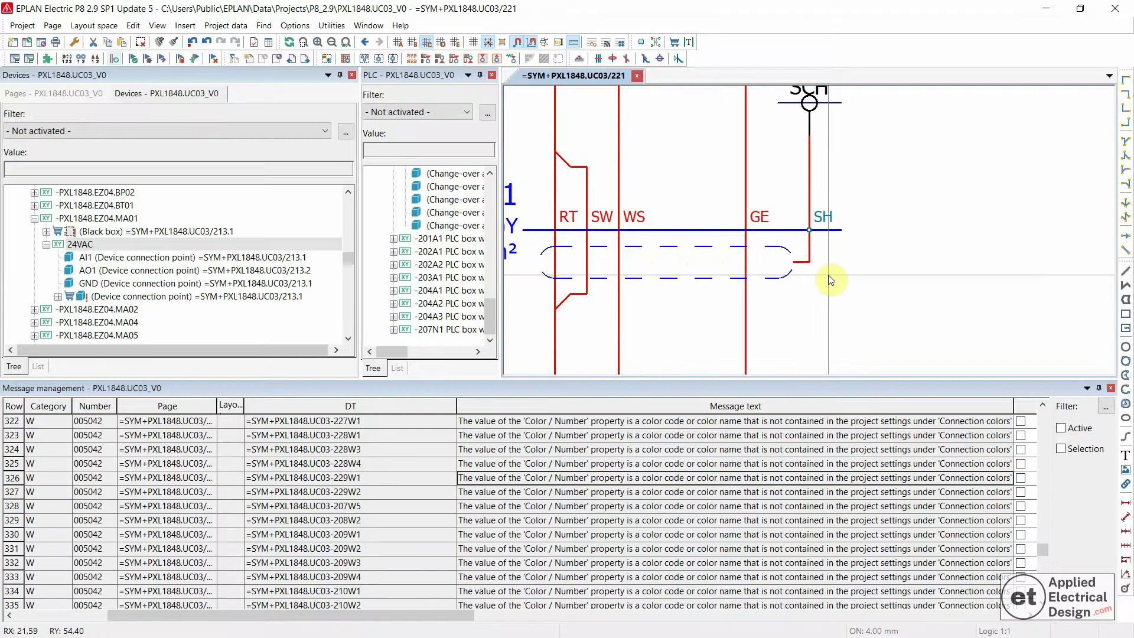
left_click(578, 522)
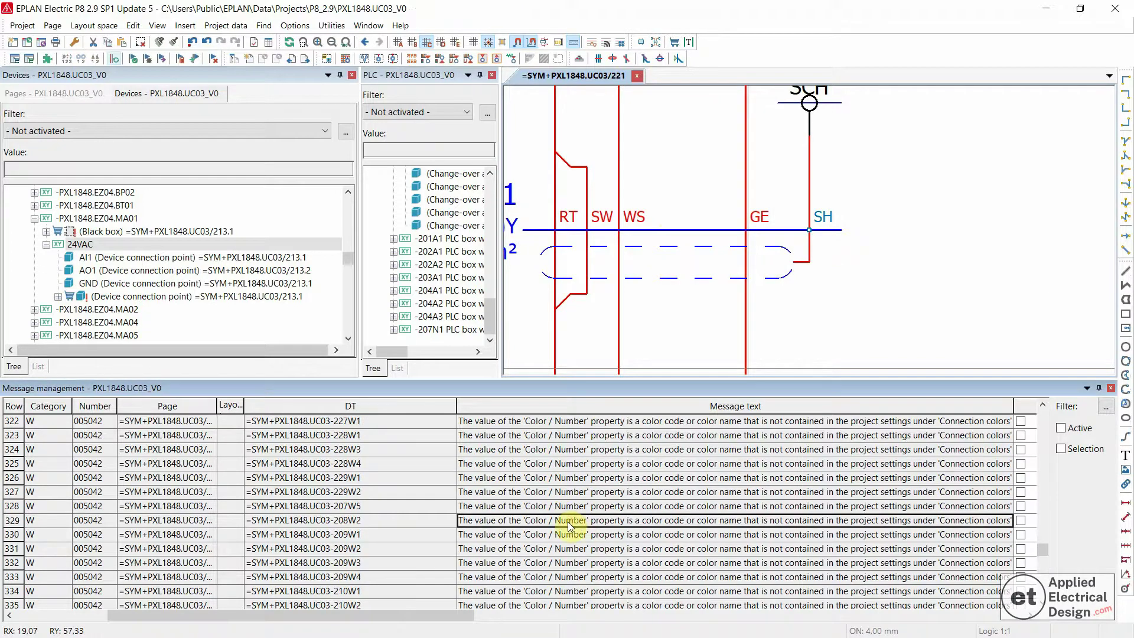
double_click(569, 524)
Jump to the flagged SH connection of cable -209W4 on page 209 and zoom in.
left_click(640, 549)
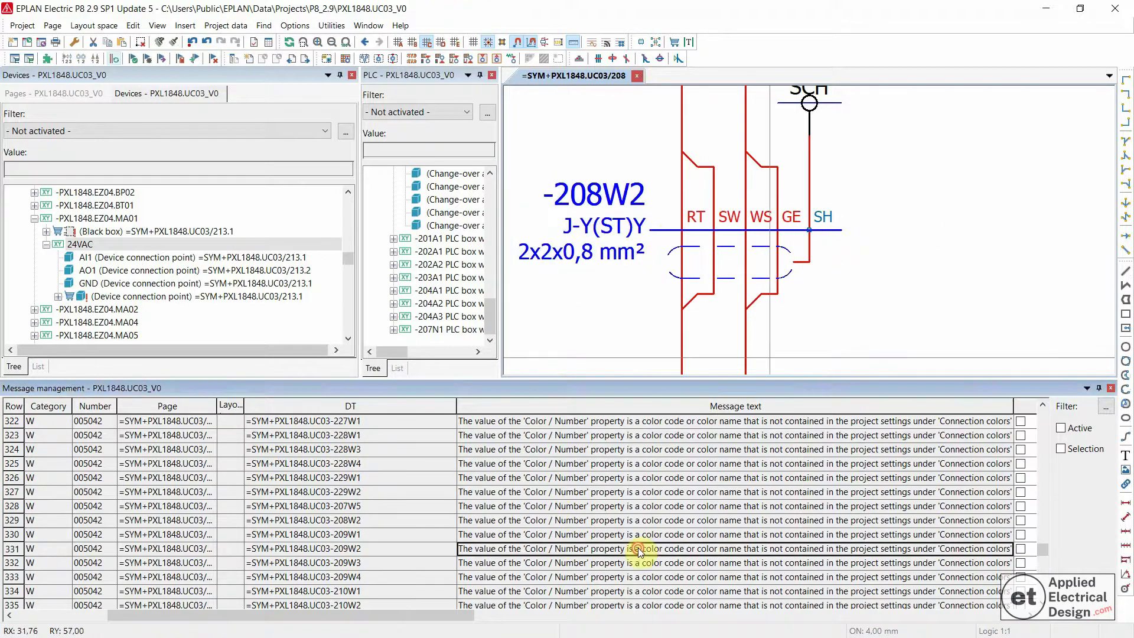
double_click(639, 549)
double_click(591, 579)
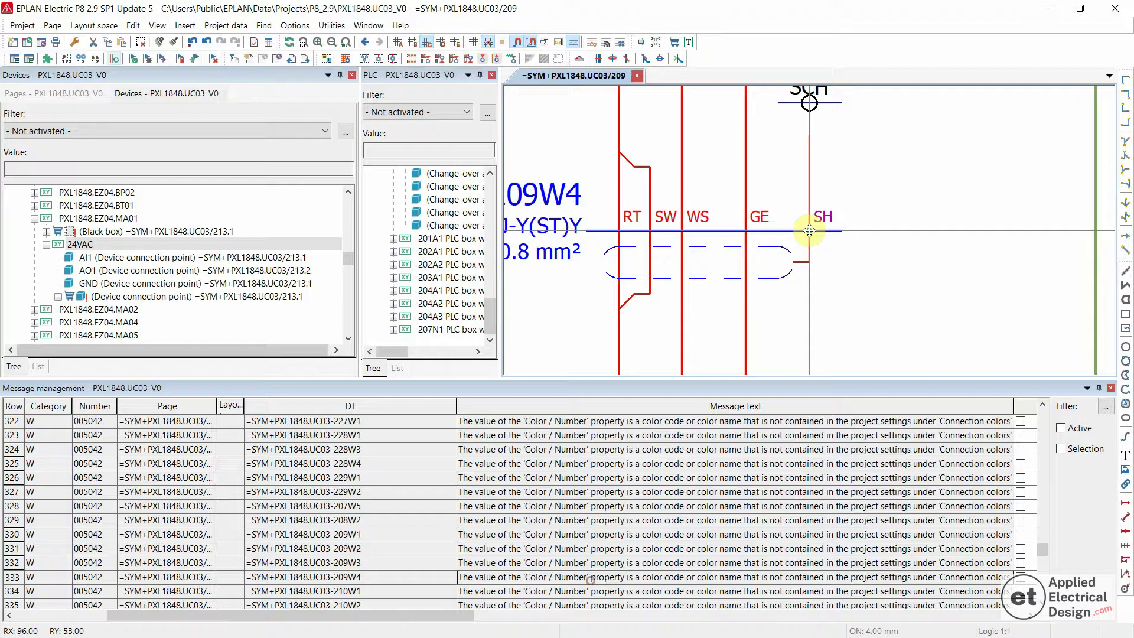
scroll(834, 233, "up", 2)
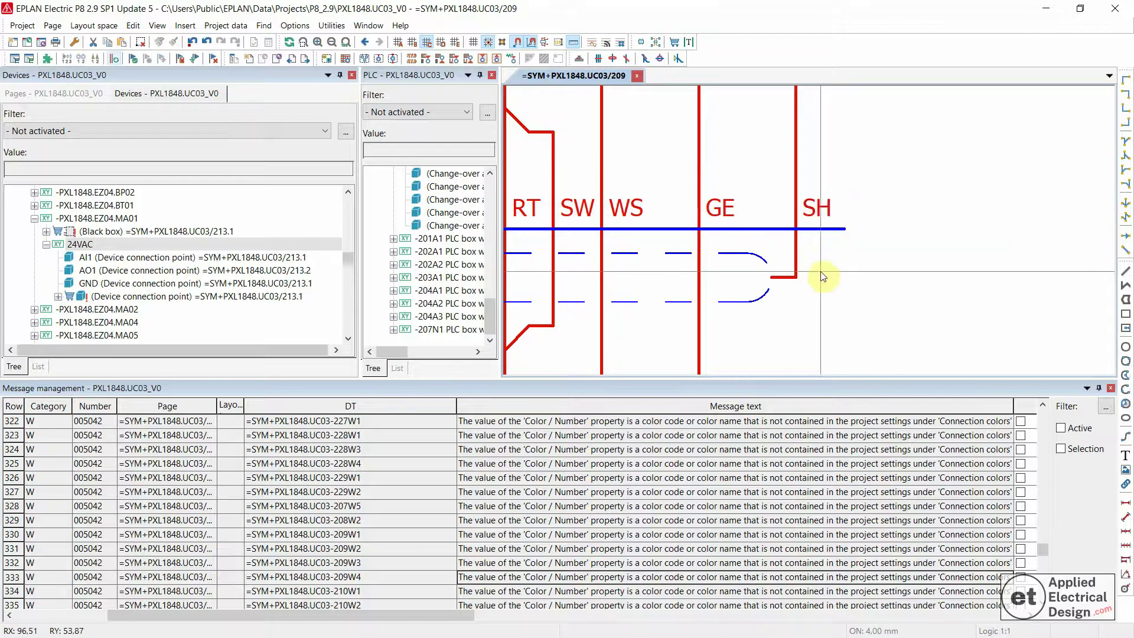
double_click(815, 208)
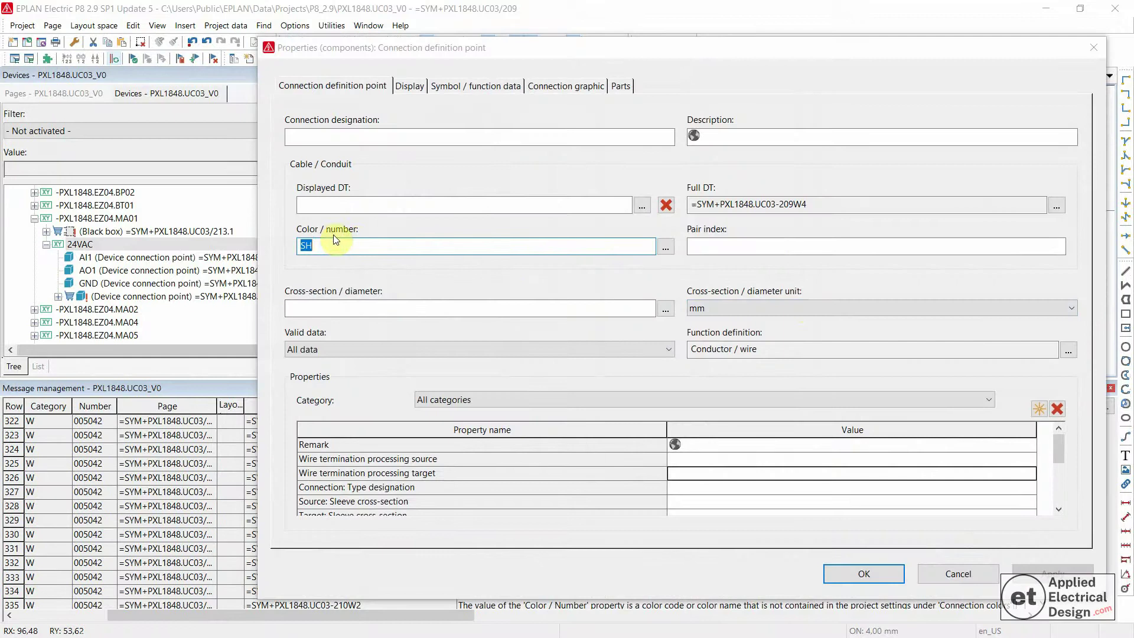
left_click(667, 247)
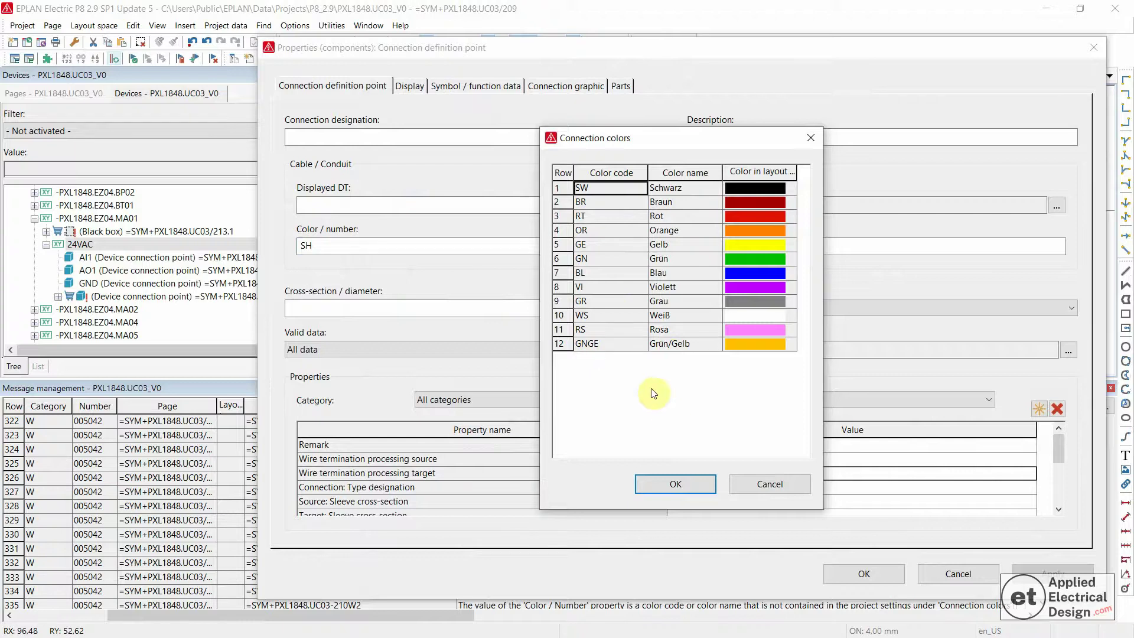
left_click(765, 483)
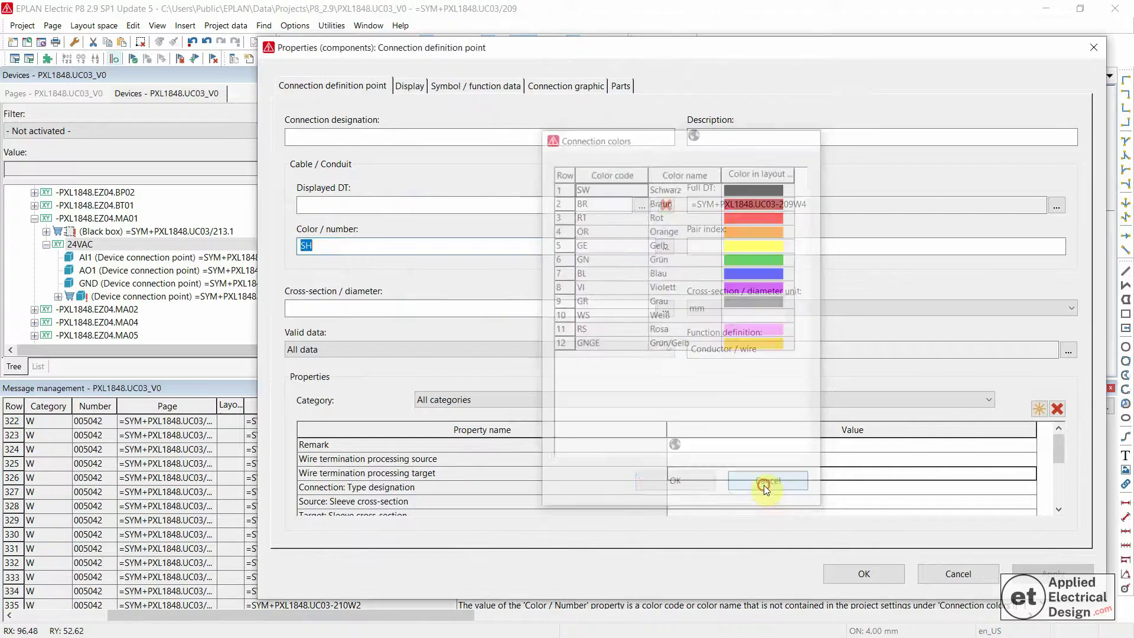
left_click(956, 574)
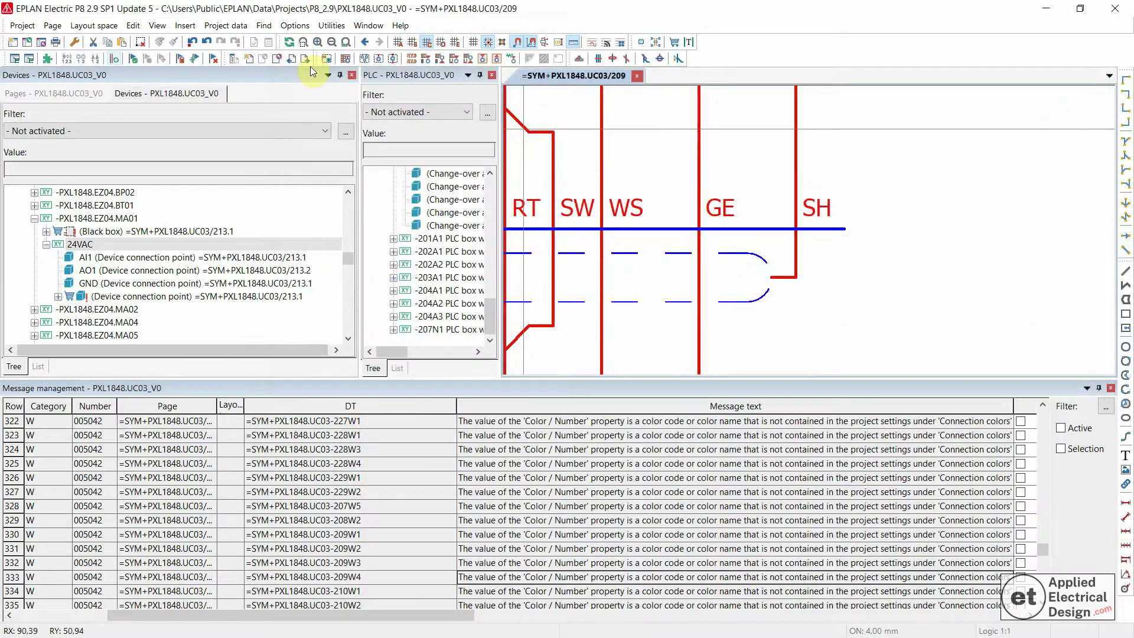
Open Options > Settings and expand Projects > PXL1848.UC03_V0 > Connections.
left_click(295, 25)
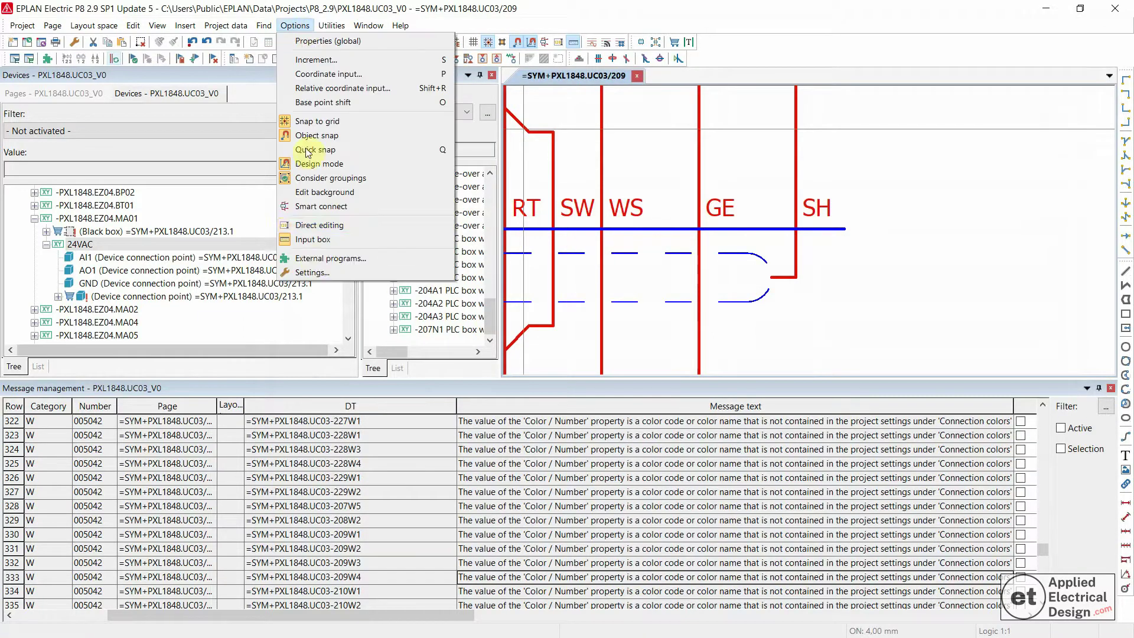
left_click(310, 275)
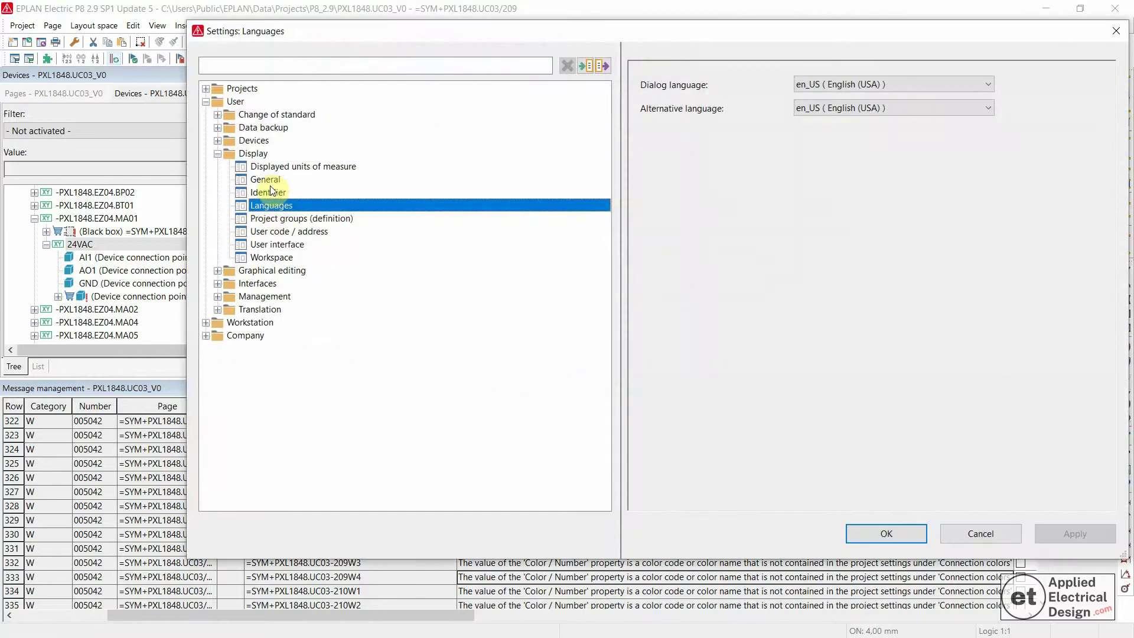
left_click(229, 103)
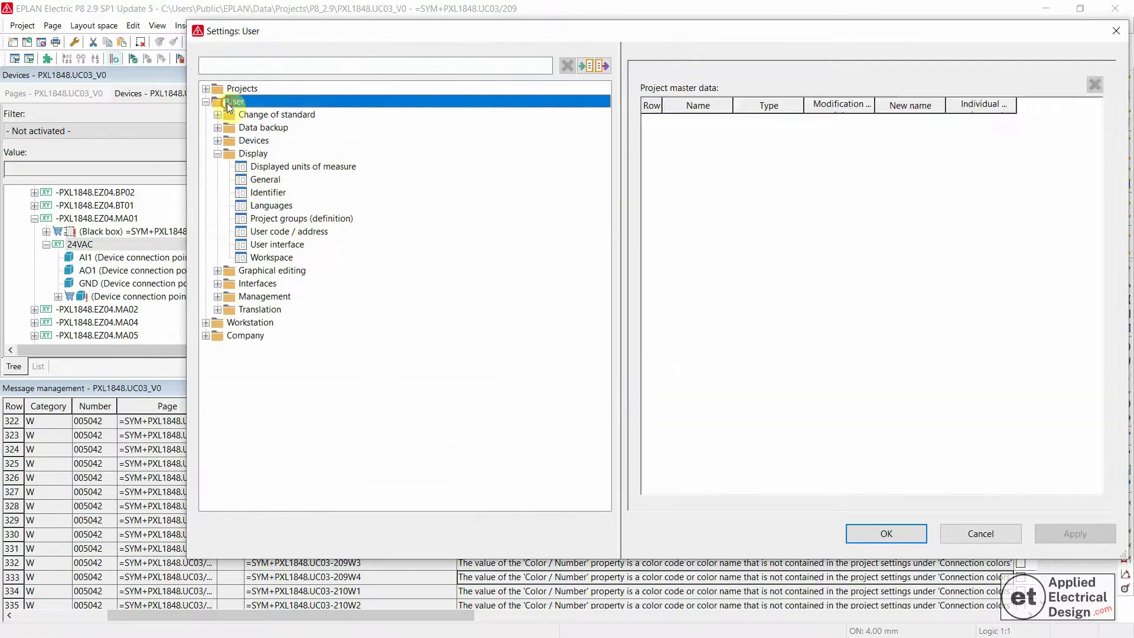
double_click(232, 103)
left_click(242, 90)
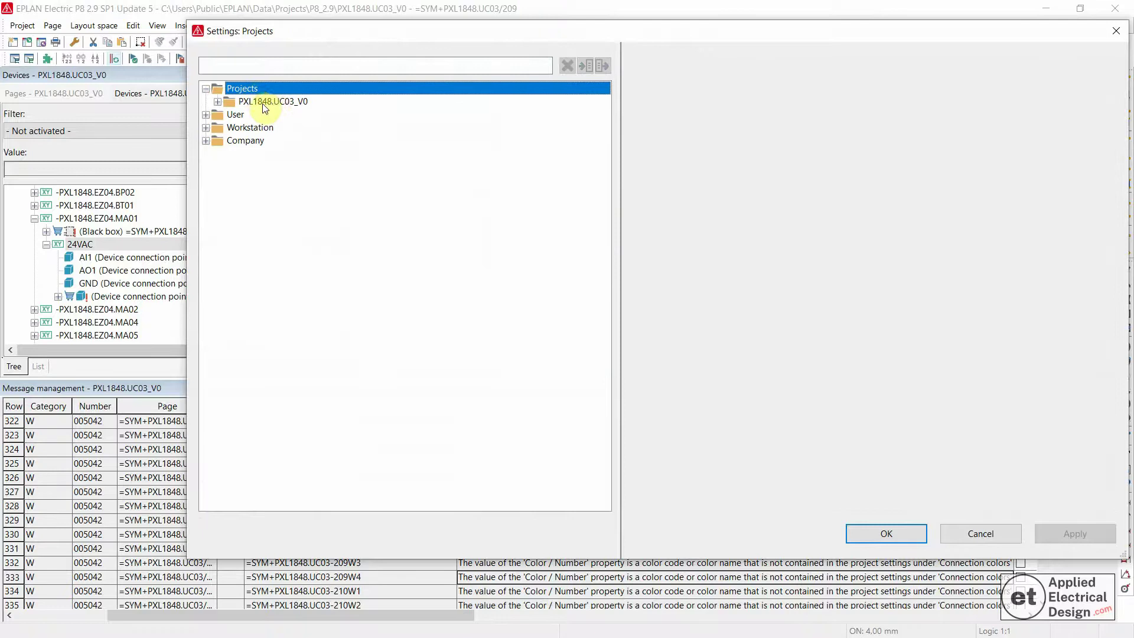
double_click(271, 101)
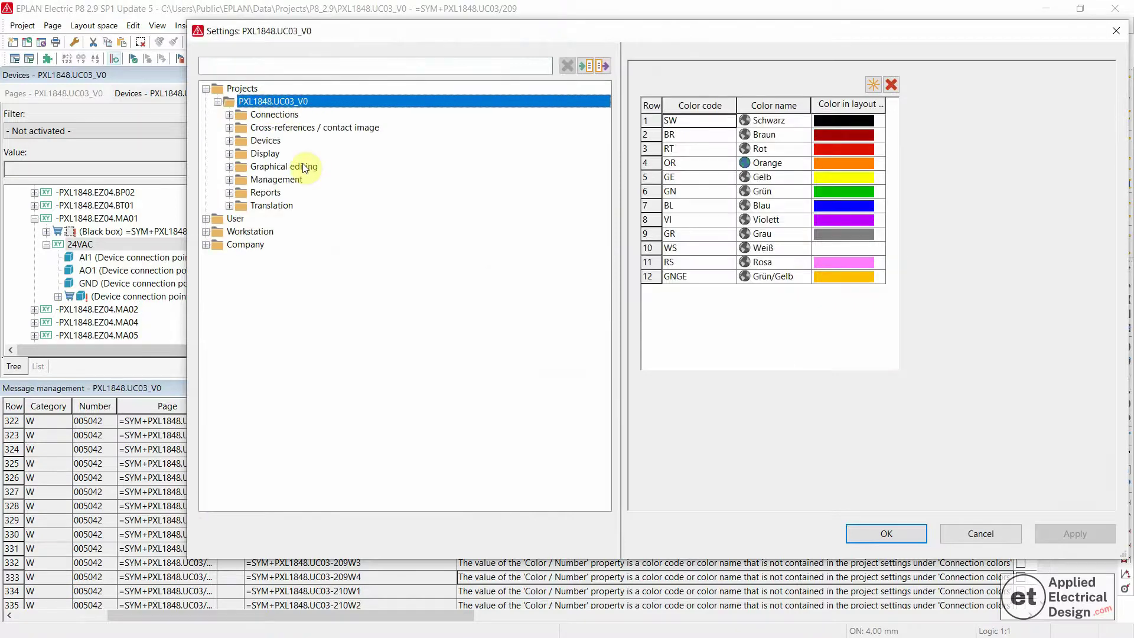
double_click(275, 114)
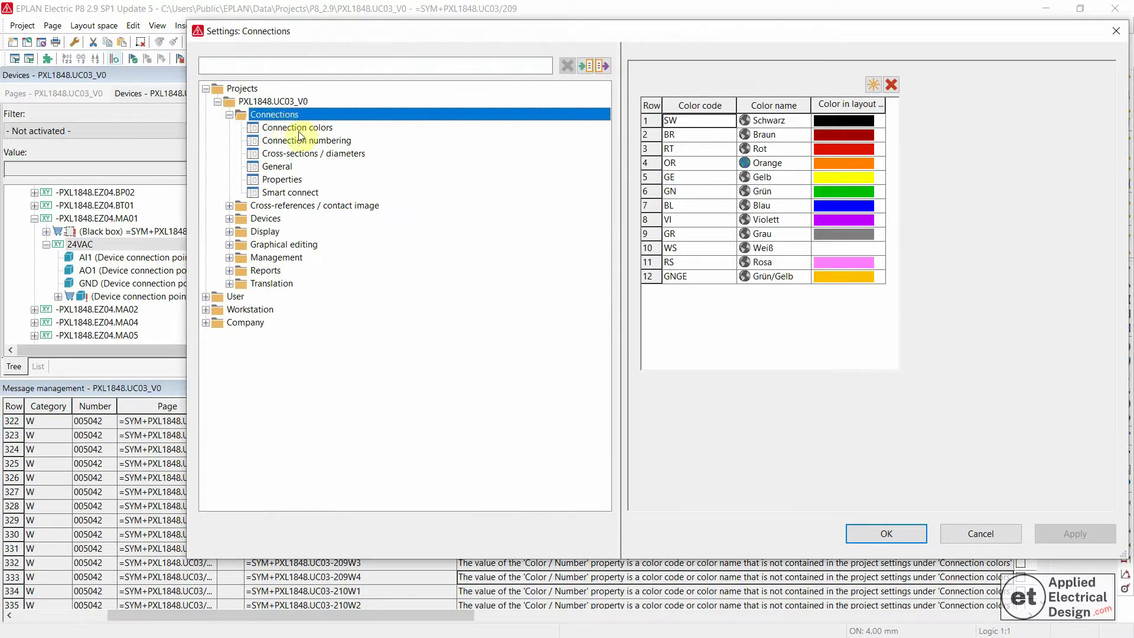
On the Connection colors page, add row 13 with code SH and colour name Schirm.
left_click(297, 129)
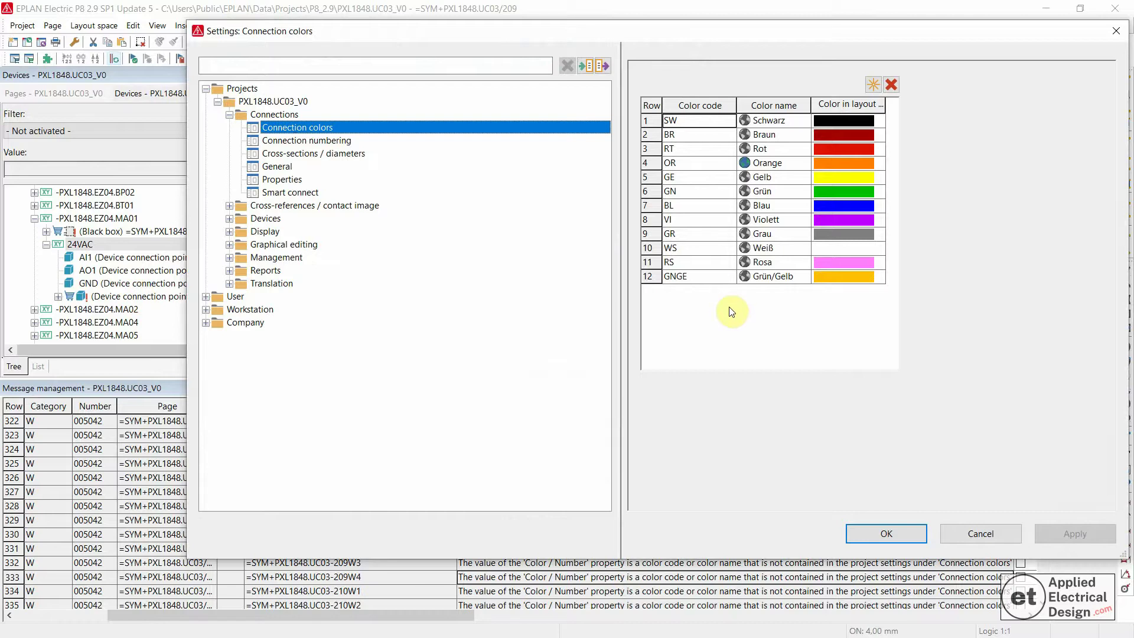
left_click(877, 85)
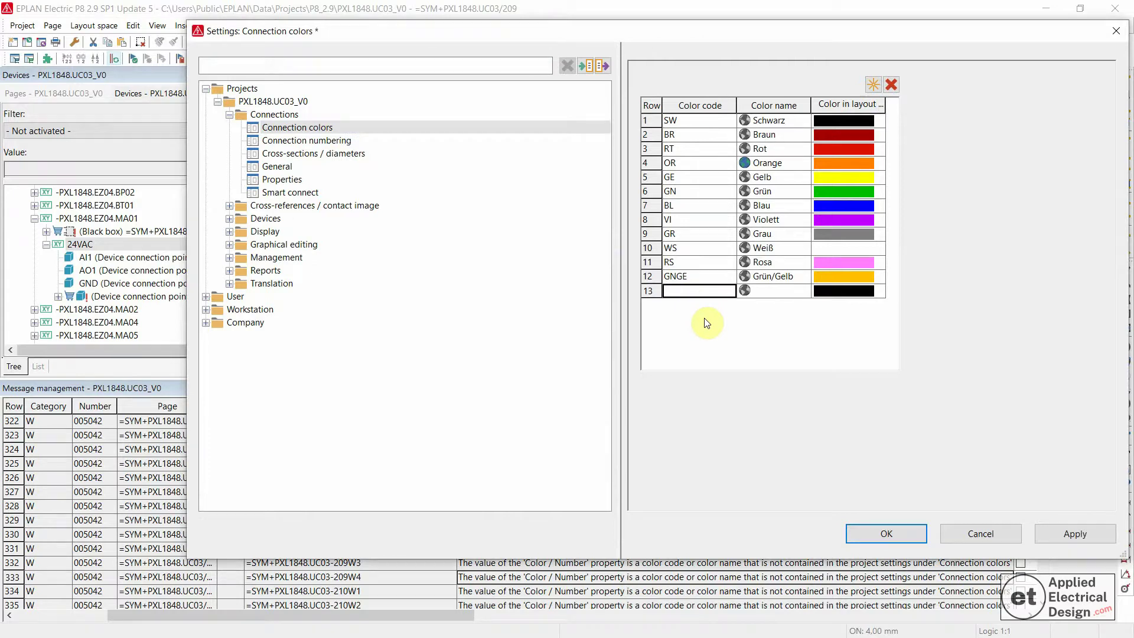
type("SH")
key("Return")
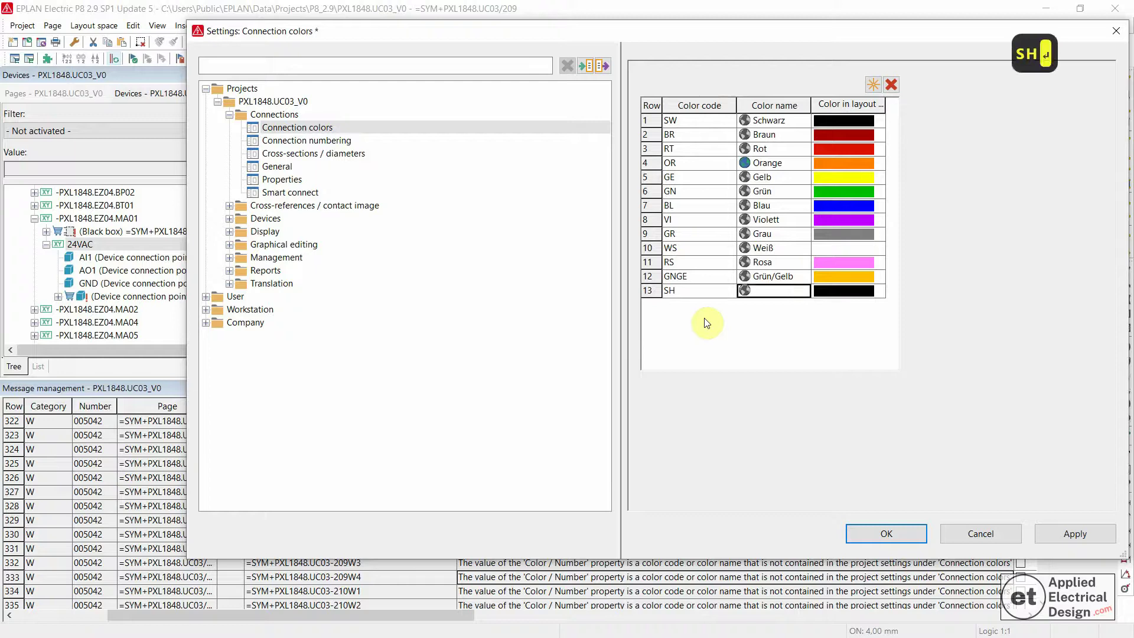
left_click(763, 291)
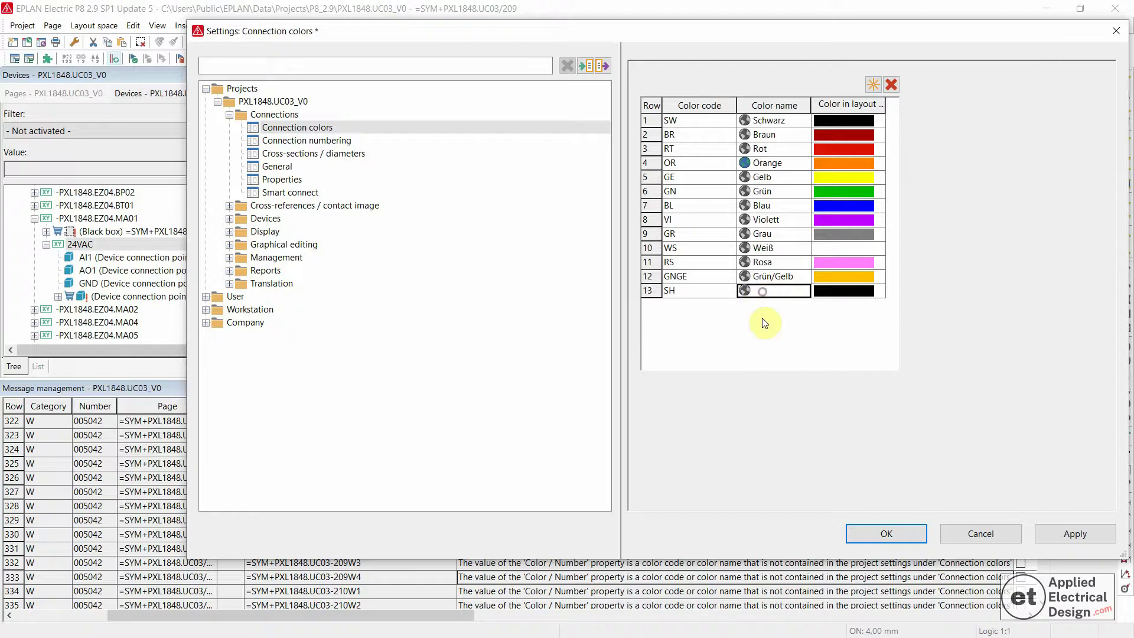
left_click(770, 291)
type("Sch")
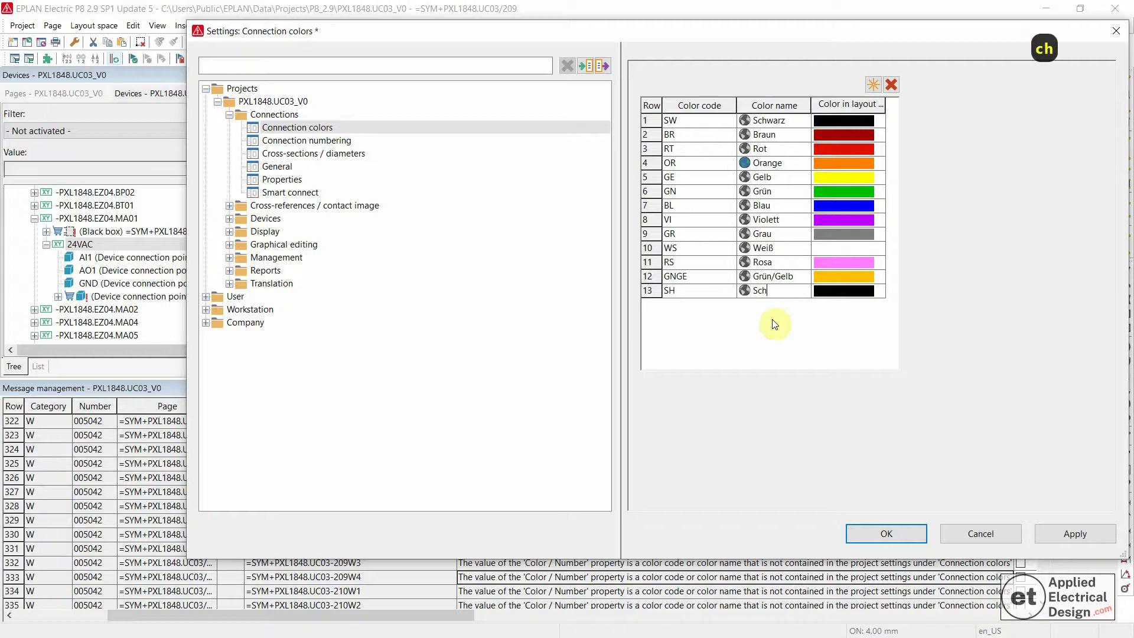
type("irm")
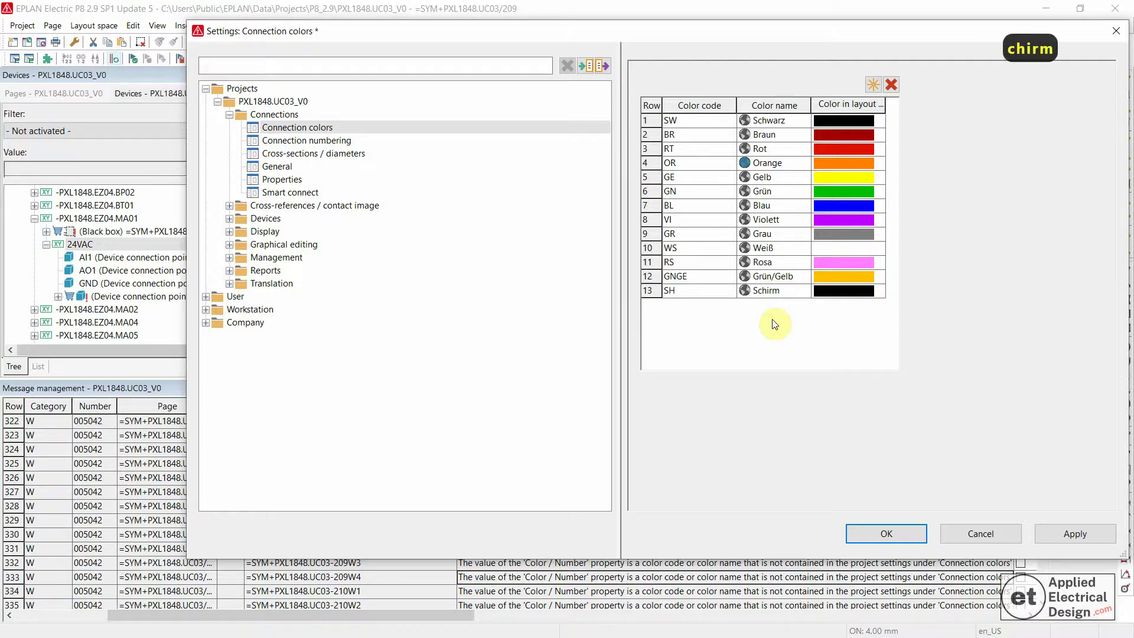
key("Return")
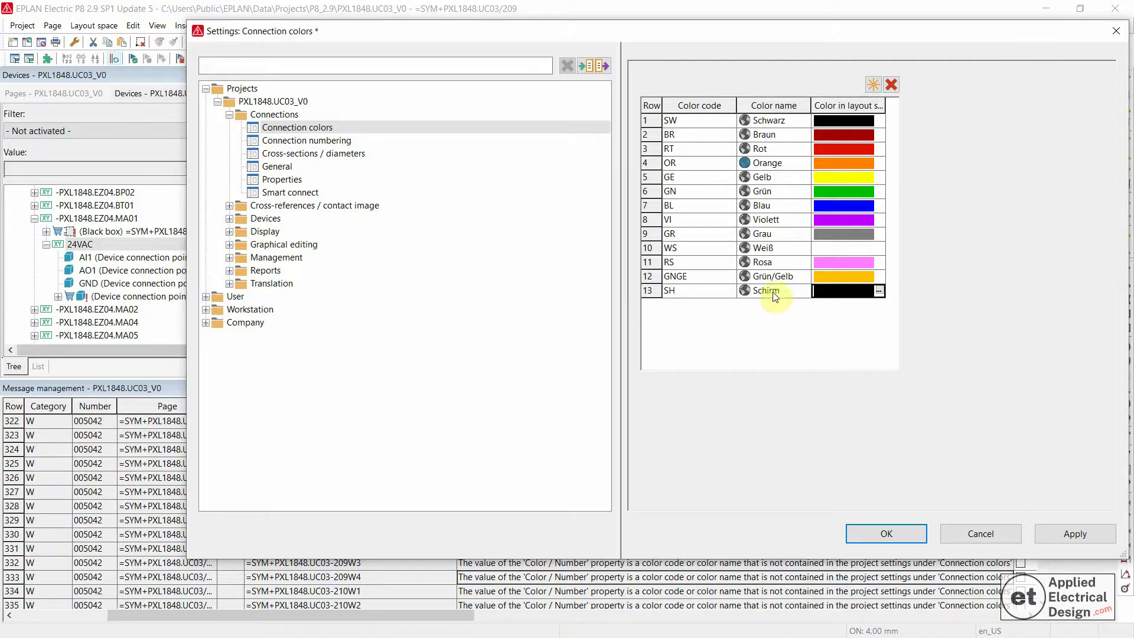
left_click(772, 292)
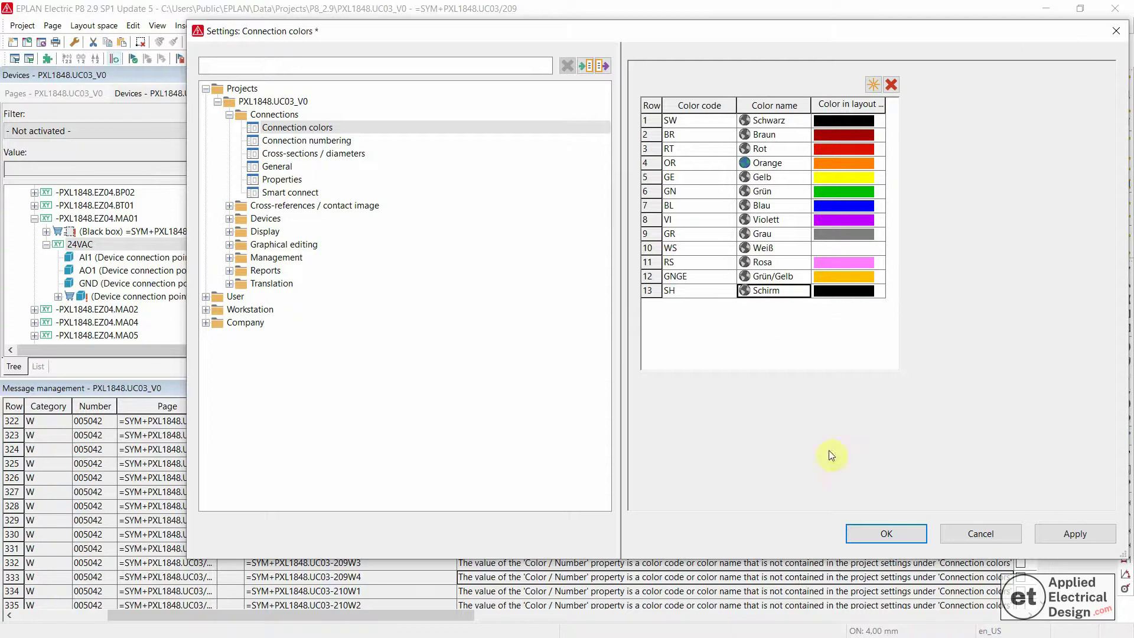
Copy Grau's grey layout colour into the Schirm row and confirm the settings with OK.
left_click(826, 235)
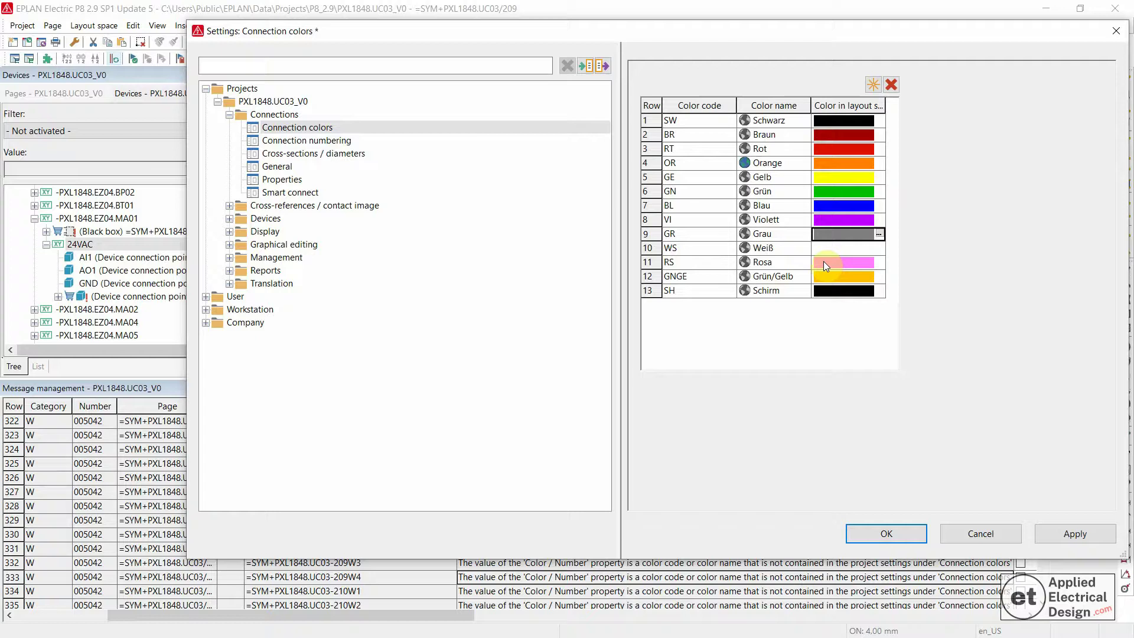
right_click(828, 231)
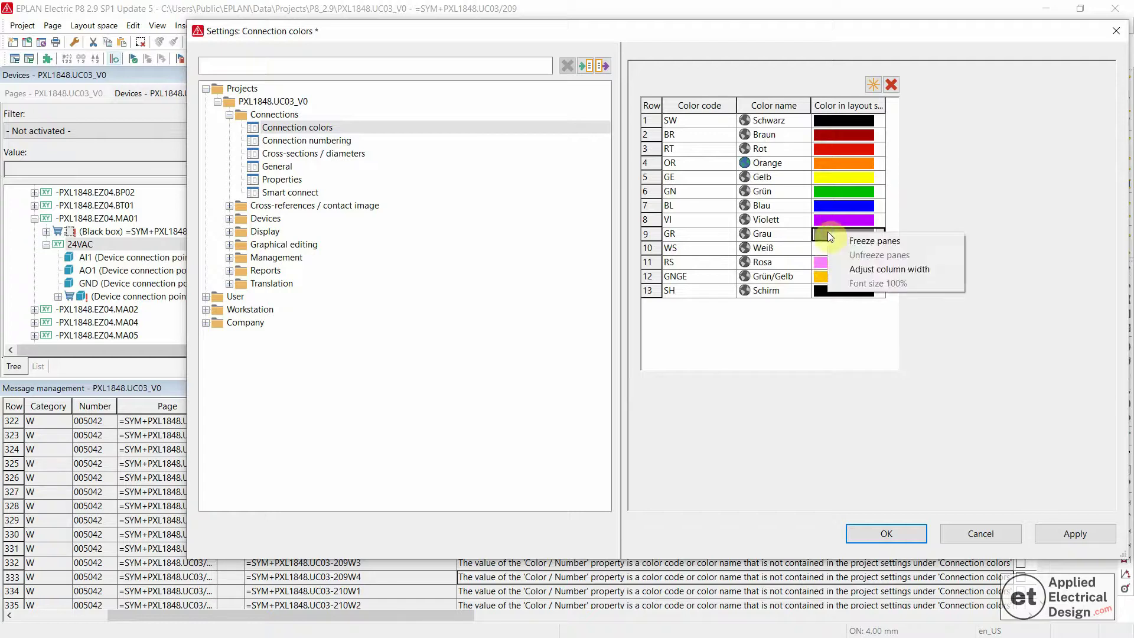
left_click(808, 267)
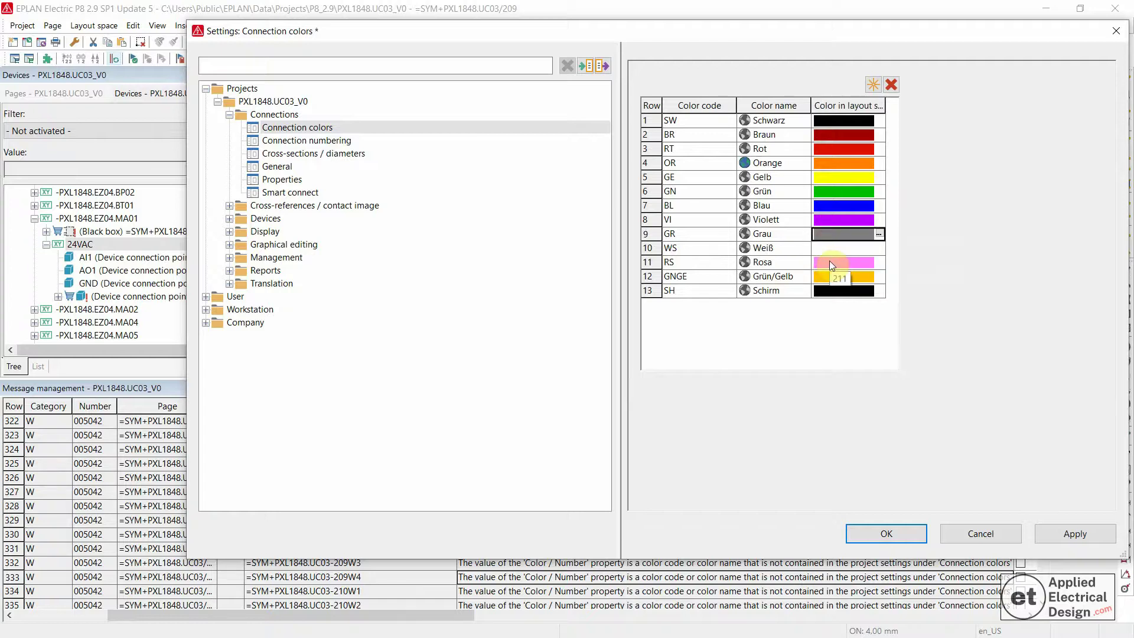
key("ctrl+c")
left_click(830, 290)
key("ctrl+v")
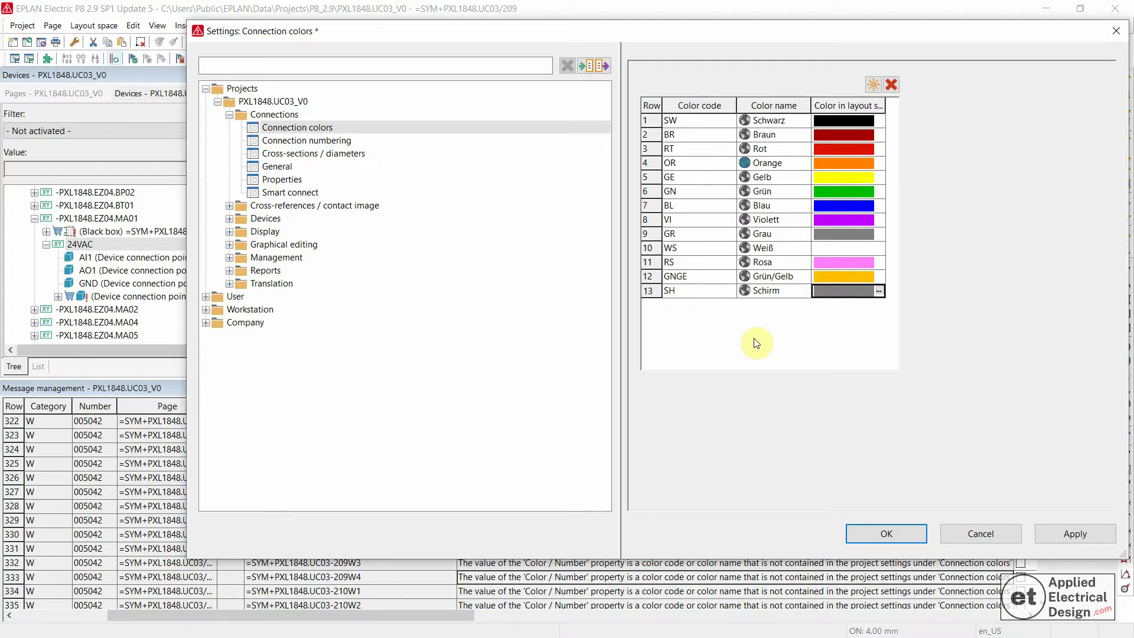
key("Left")
key("Left")
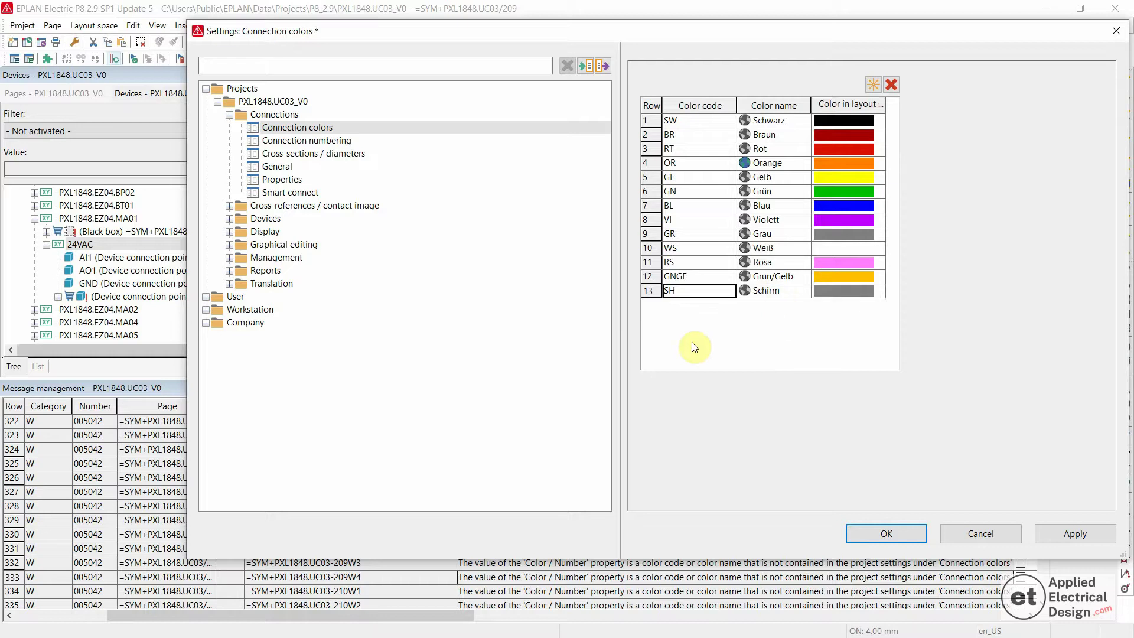
left_click(770, 293)
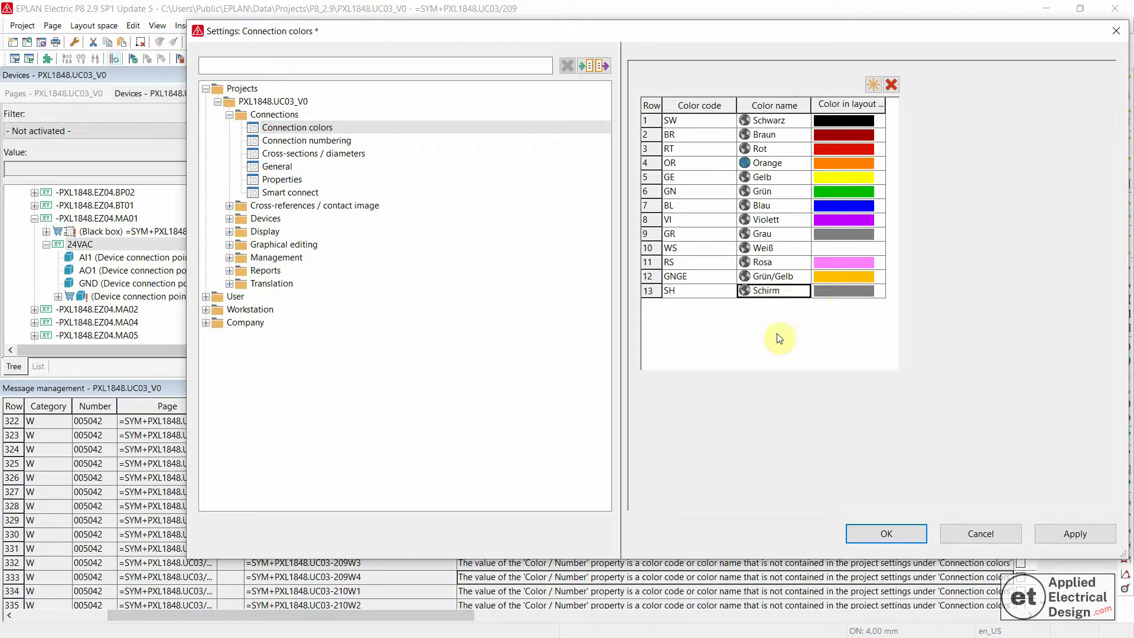
left_click(835, 290)
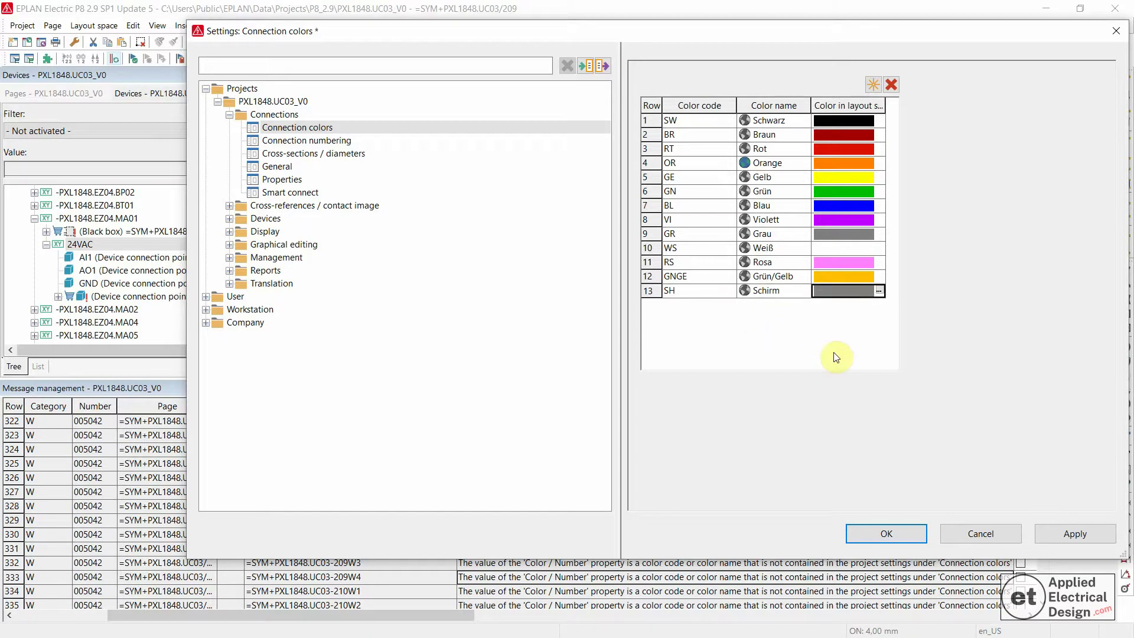
left_click(898, 537)
Narrow the Message text column so the Completed column becomes visible.
right_click(637, 496)
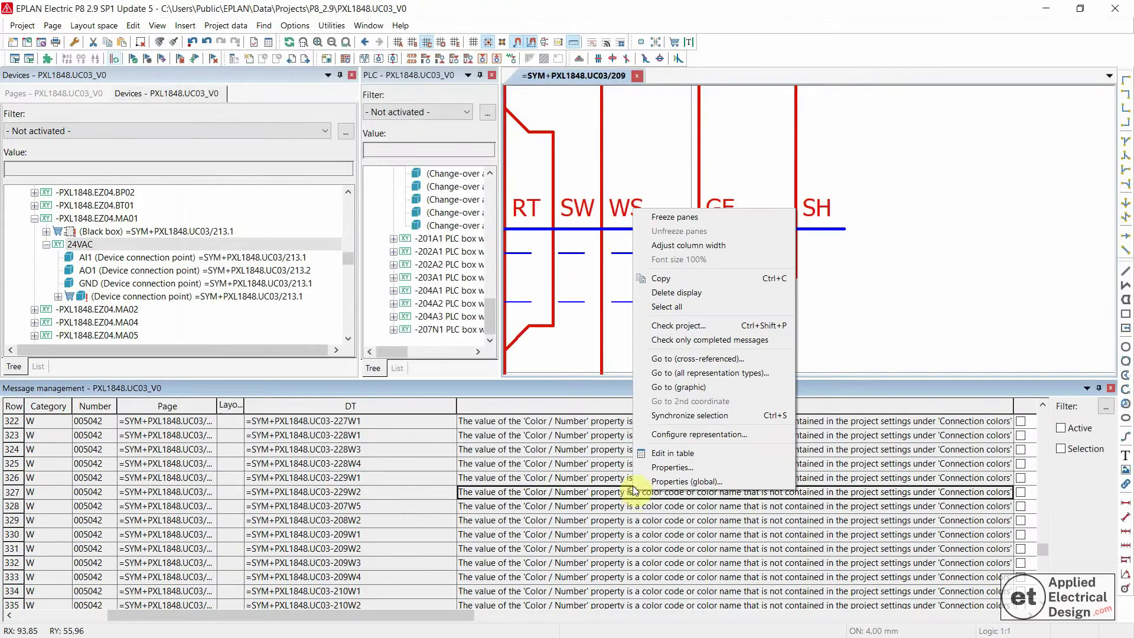
left_click(932, 525)
scroll(991, 512, "up", 13)
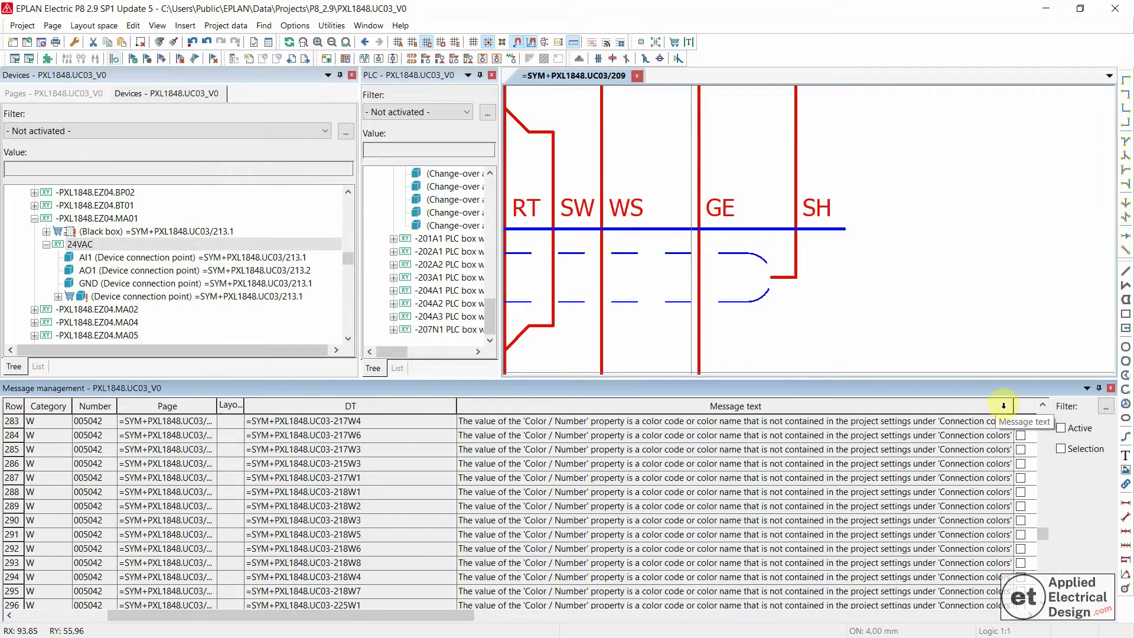
left_click_drag(1013, 406, 927, 408)
Tick Completed for the 'Color / Number' warning in row 281 and copy that tick.
left_click(882, 434)
scroll(847, 462, "up", 6)
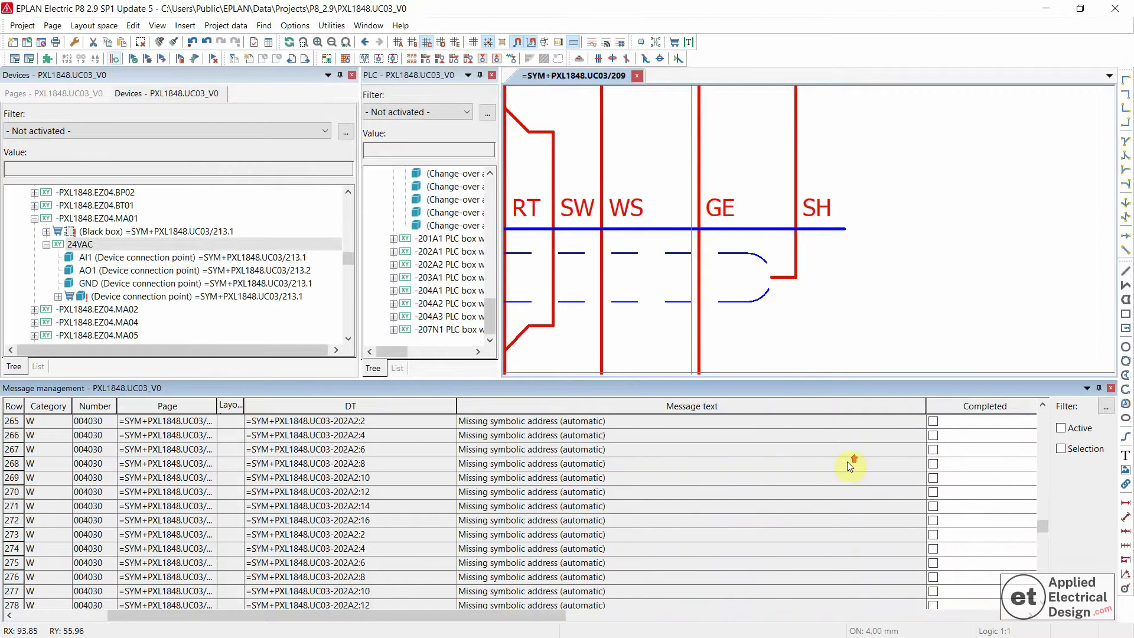
scroll(842, 479, "down", 4)
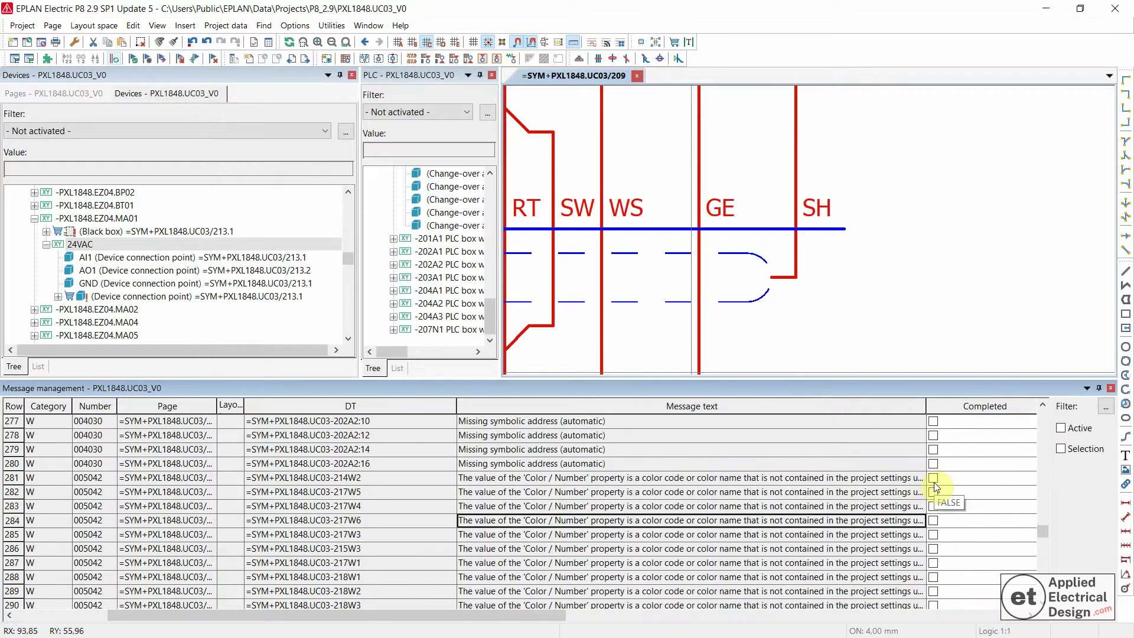
left_click(932, 478)
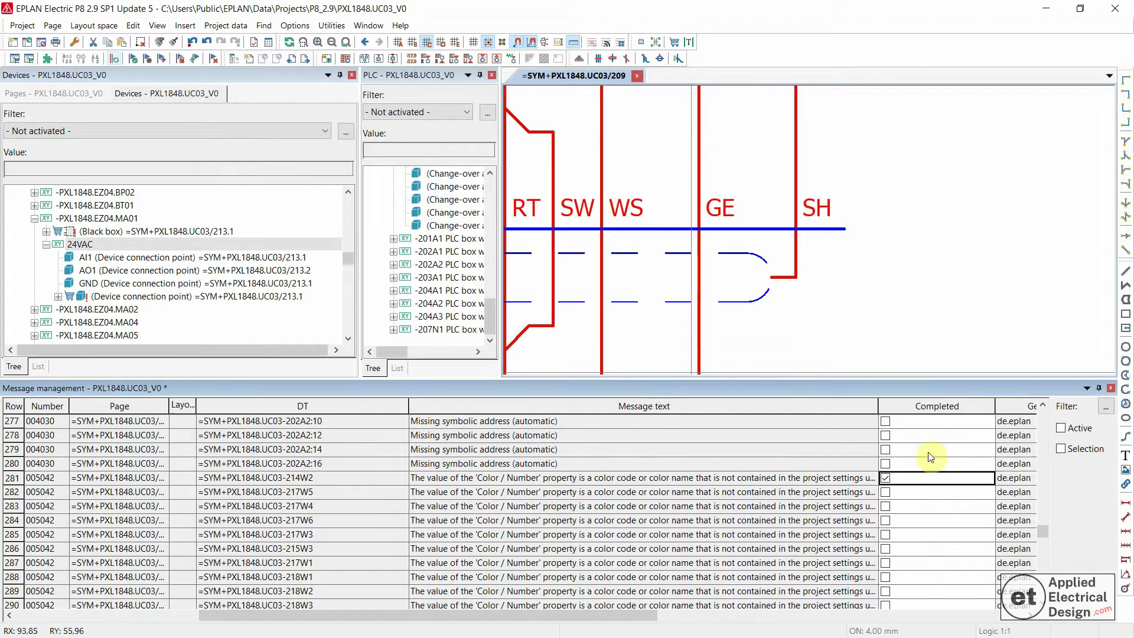
left_click(913, 480)
key("ctrl+c")
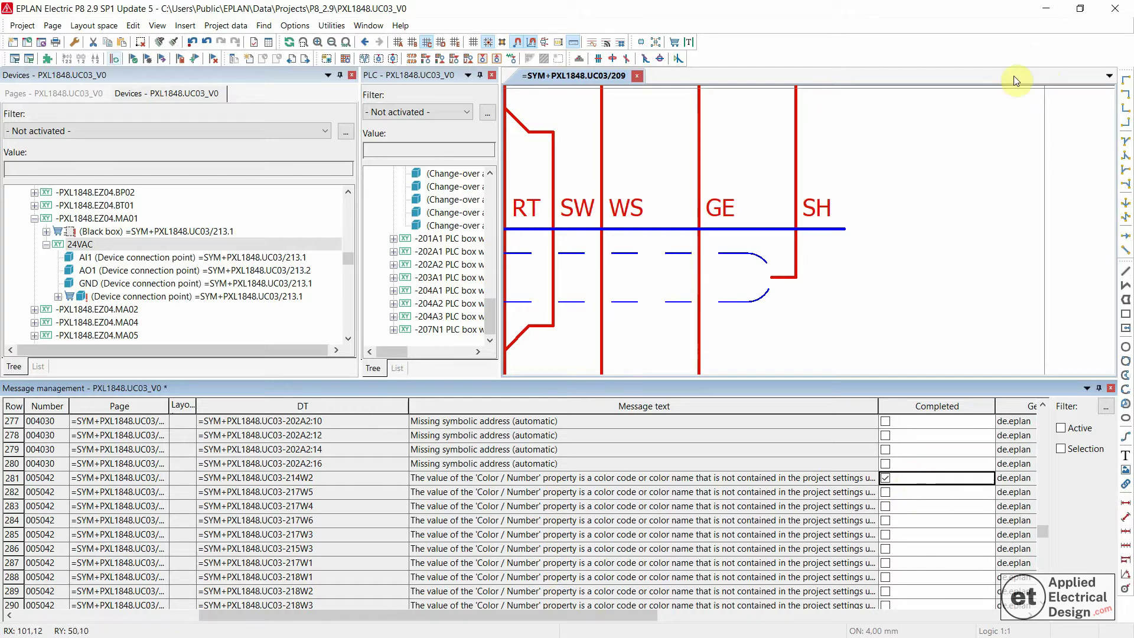
Paste the completed tick into the Completed cells of all 005042 warnings through row 344.
left_click_drag(917, 479, 925, 425)
scroll(913, 531, "up", 3)
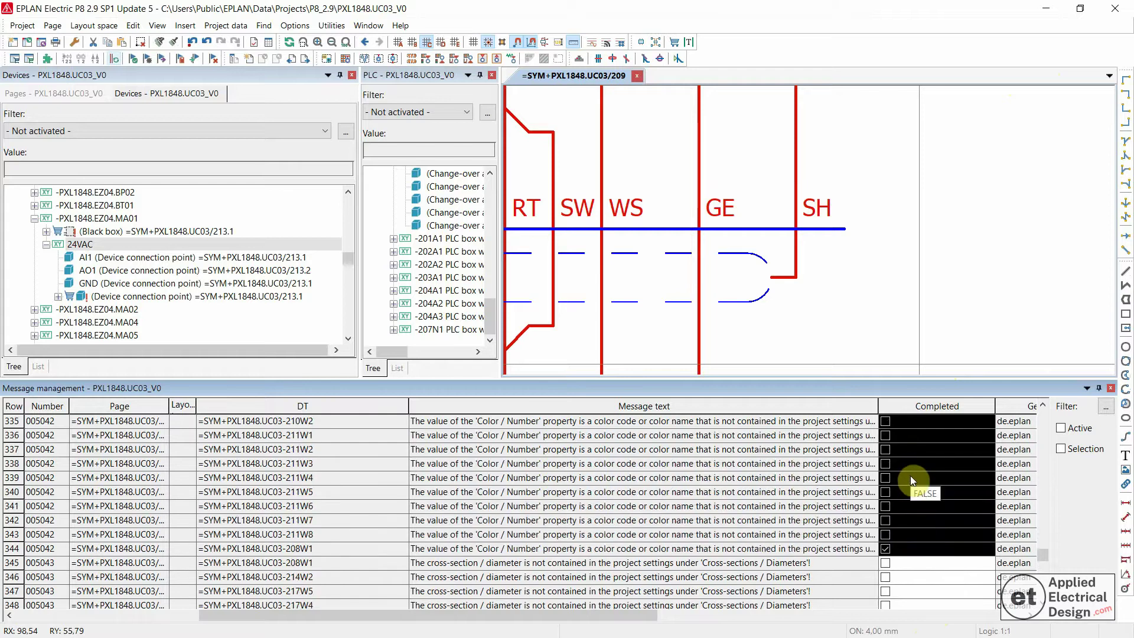
key("ctrl+v")
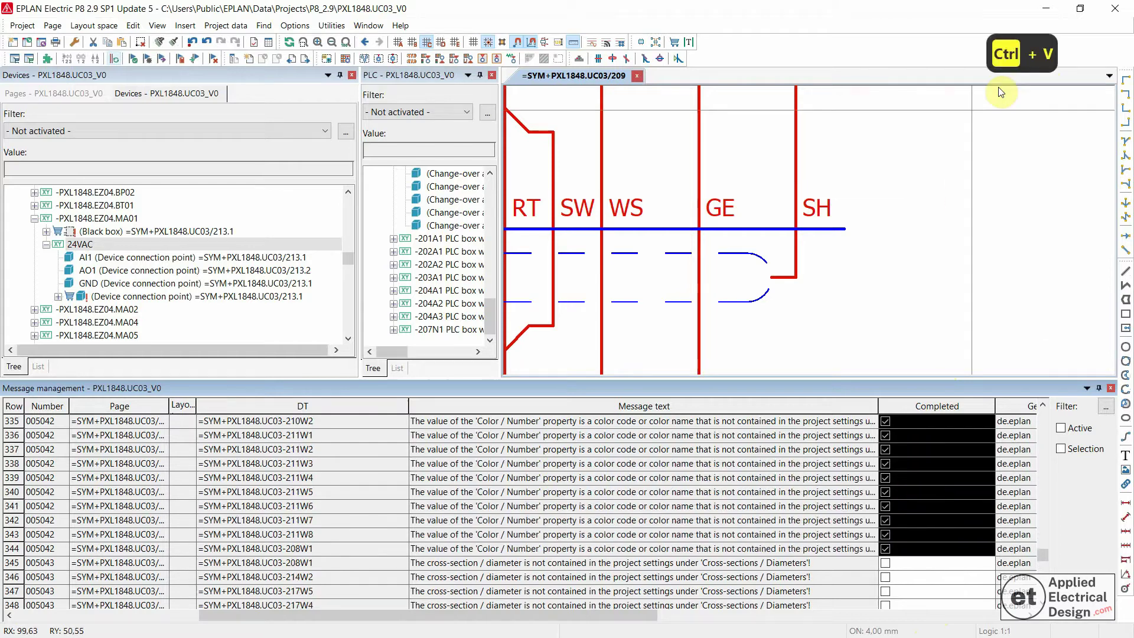
scroll(921, 525, "up", 9)
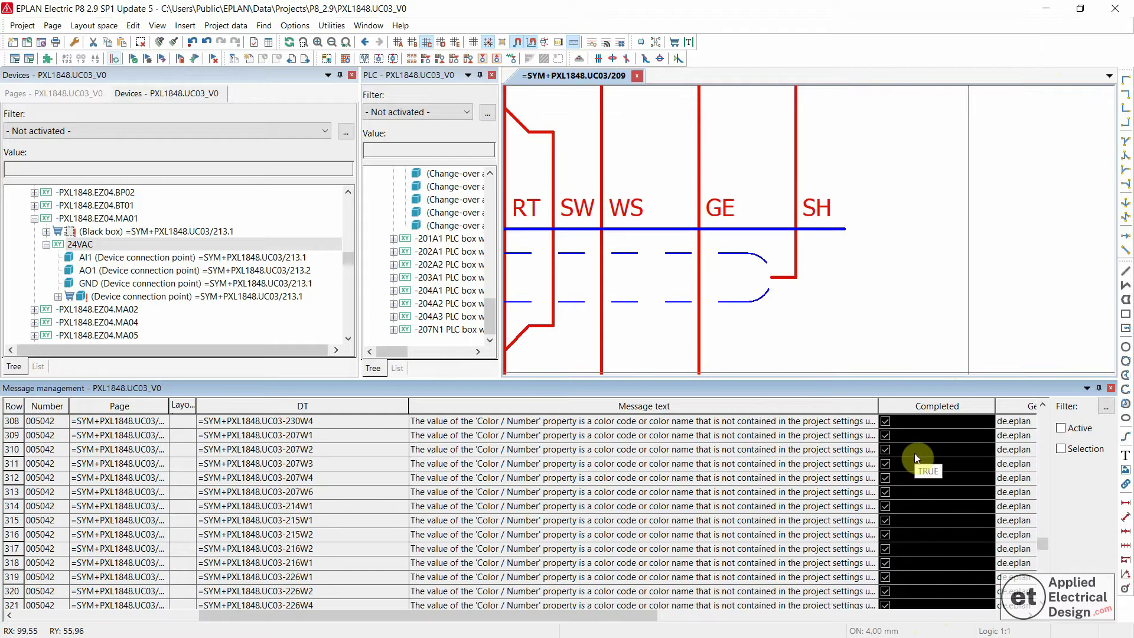
Run Check only completed messages to remove the completed colour warnings.
right_click(688, 478)
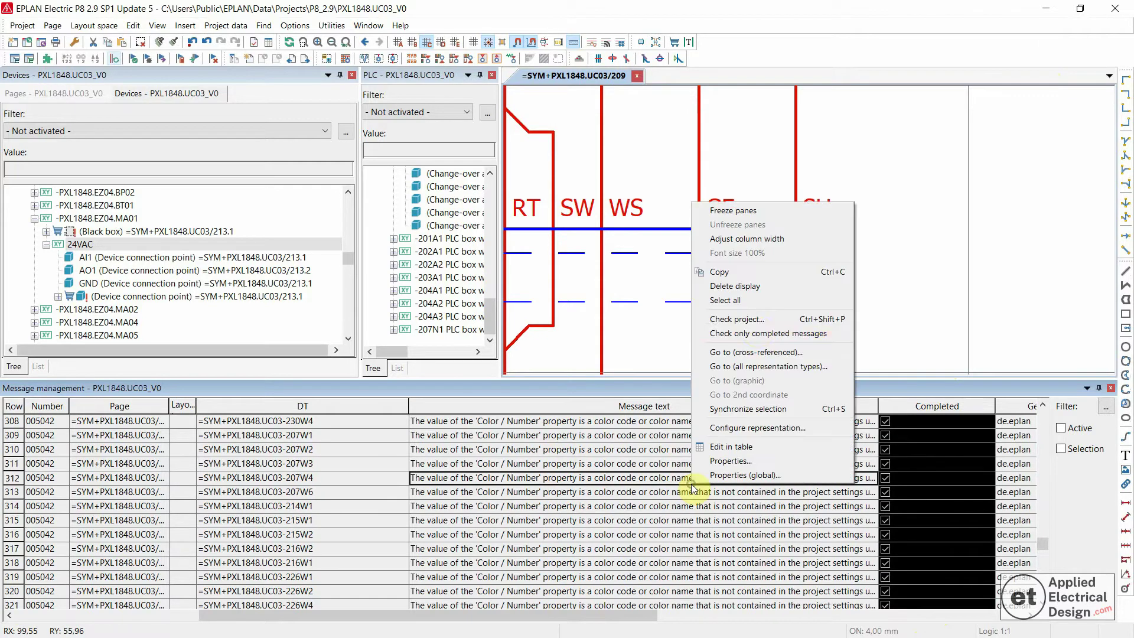
left_click(743, 332)
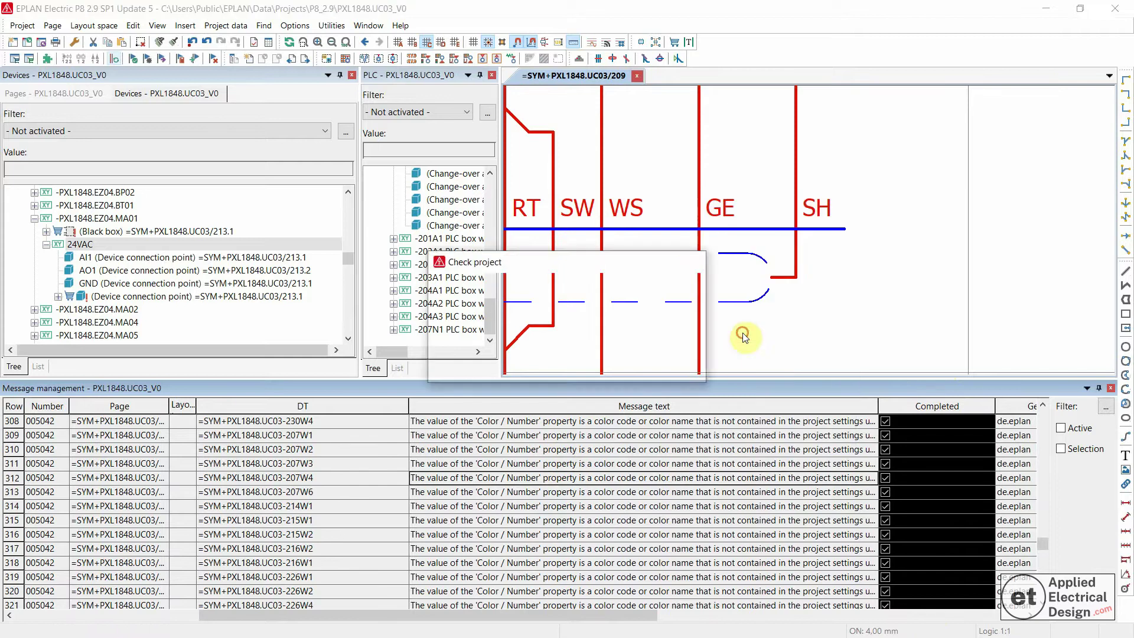
left_click(702, 520)
scroll(703, 524, "up", 10)
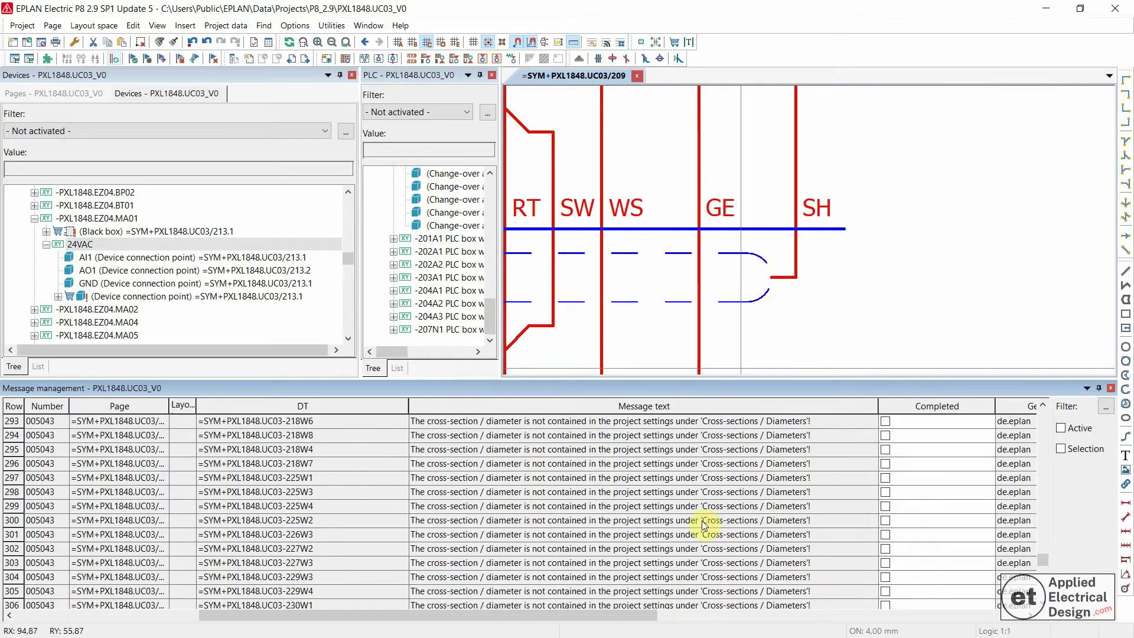
Scroll the list and inspect the remaining 005043 cross-section warnings, including row 290.
left_click(767, 479)
left_click_drag(1041, 554, 1043, 569)
left_click_drag(1044, 568, 1045, 597)
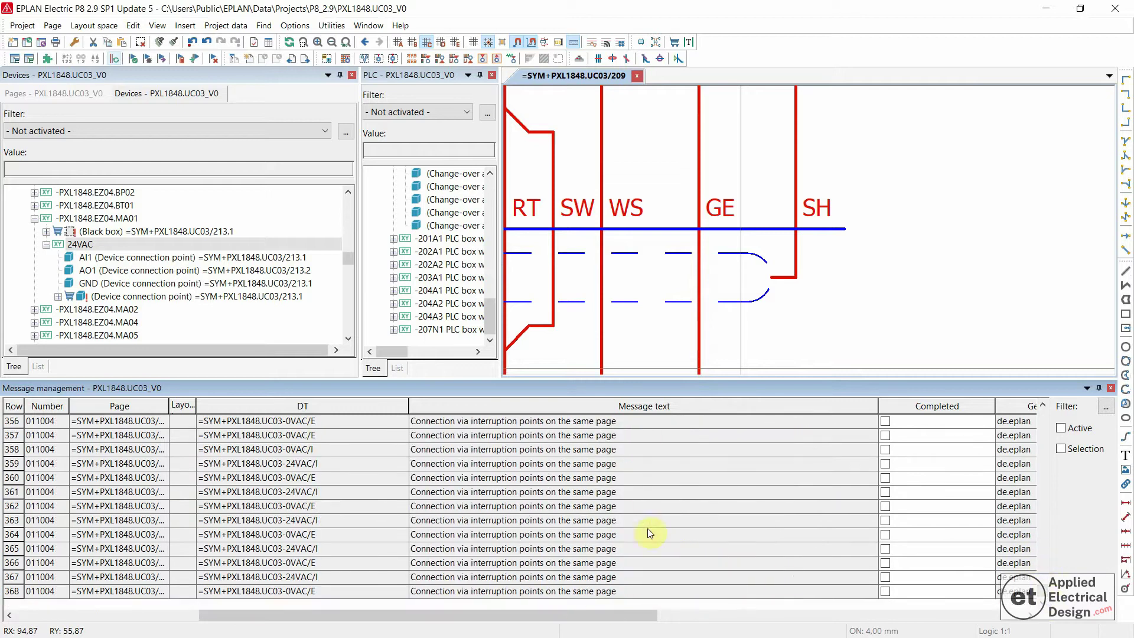
left_click_drag(1043, 594, 1041, 555)
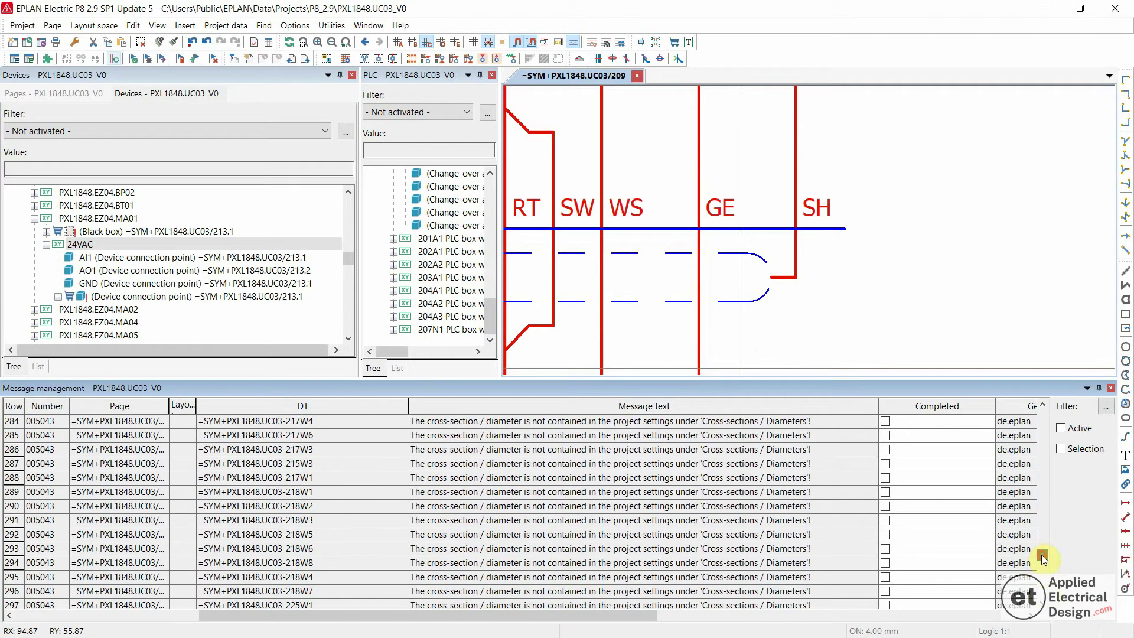
left_click(475, 508)
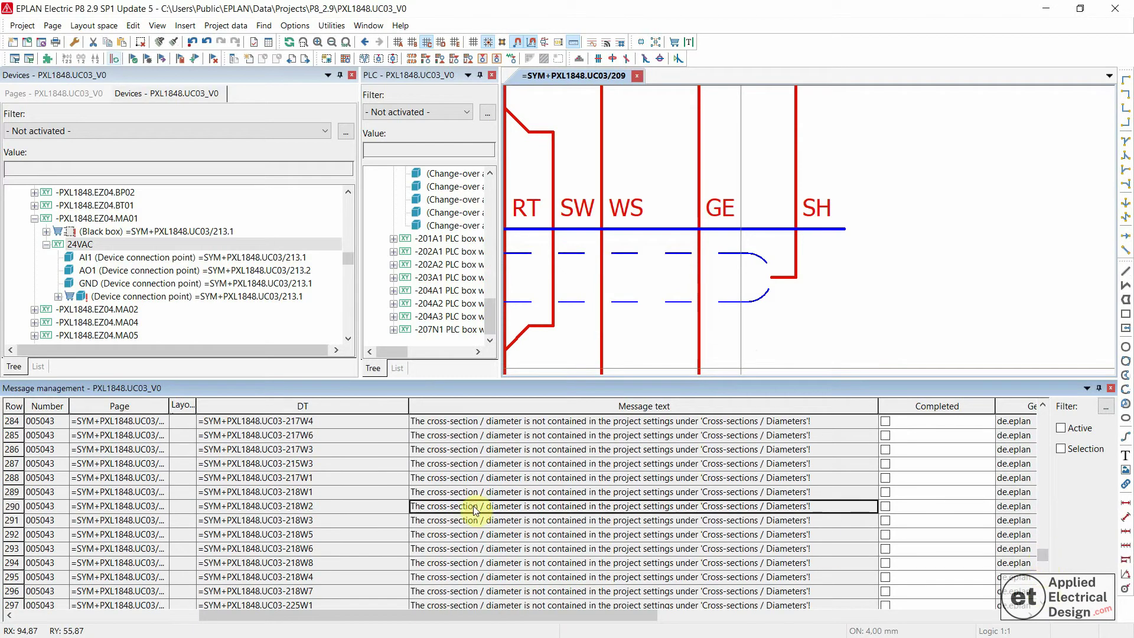